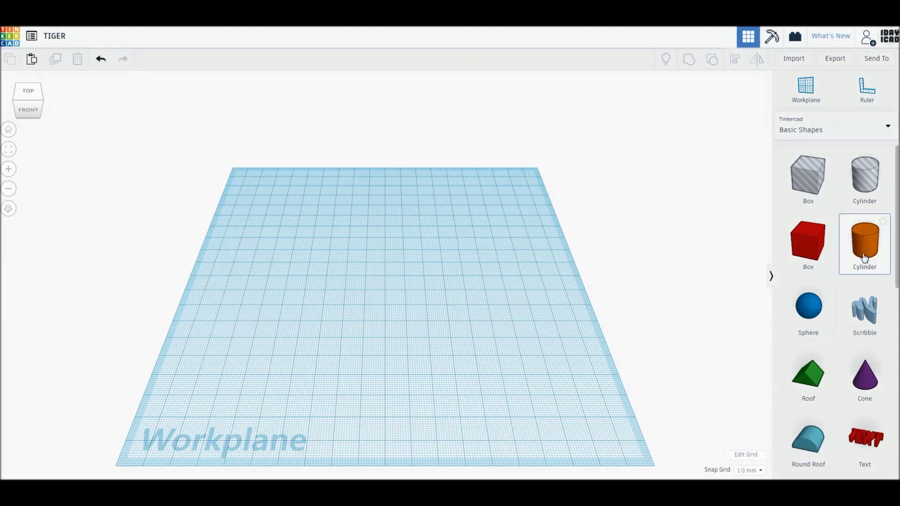
Set the cylinder height to 4 mm and switch to Top view.
click(427, 282)
text(4)
key(Return)
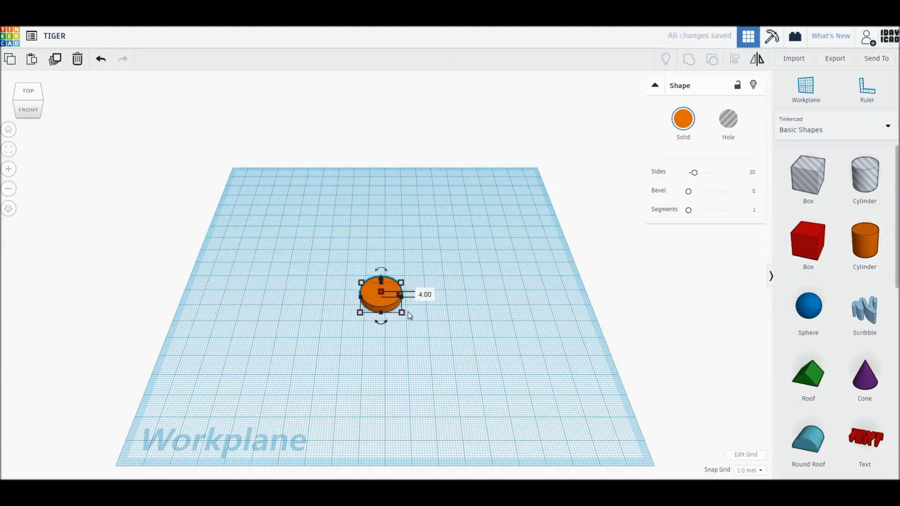
click(41, 98)
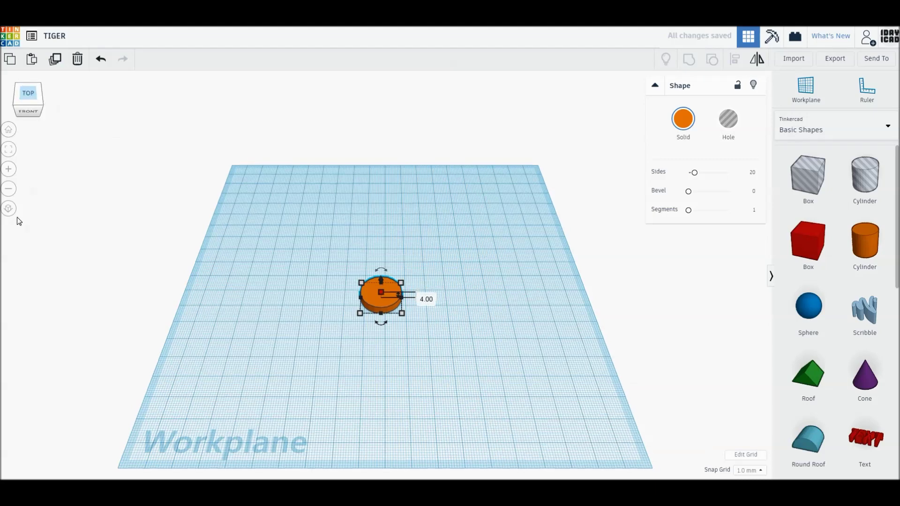
scroll(335, 357, up, 3)
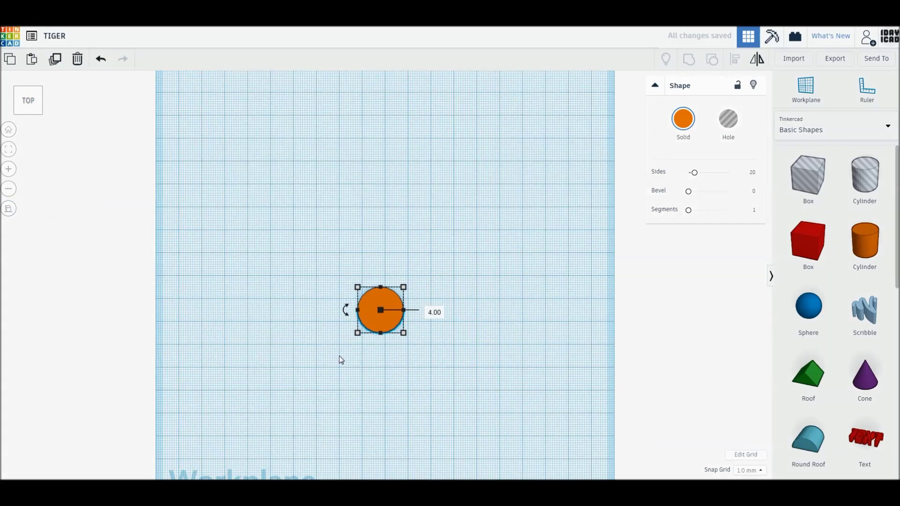
Raise the disc's Sides to 64 for a smooth edge.
click(409, 396)
scroll(407, 359, up, 2)
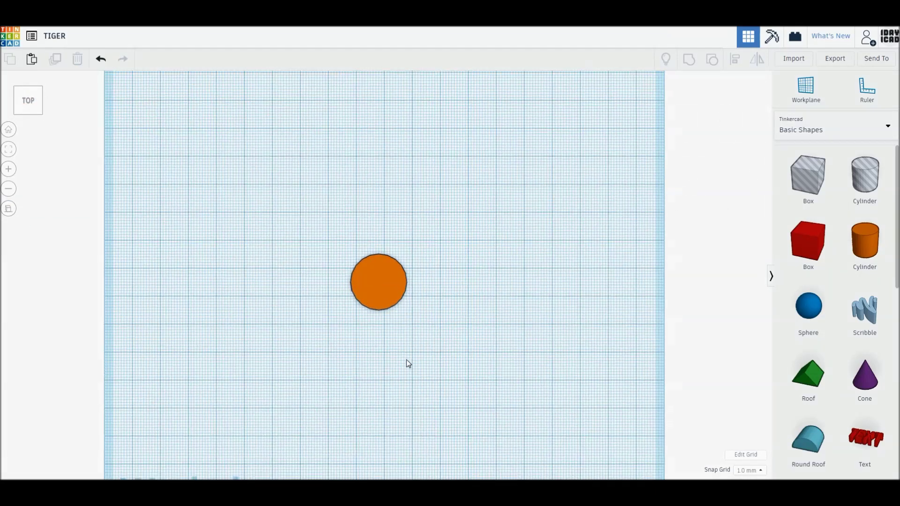
scroll(391, 332, up, 2)
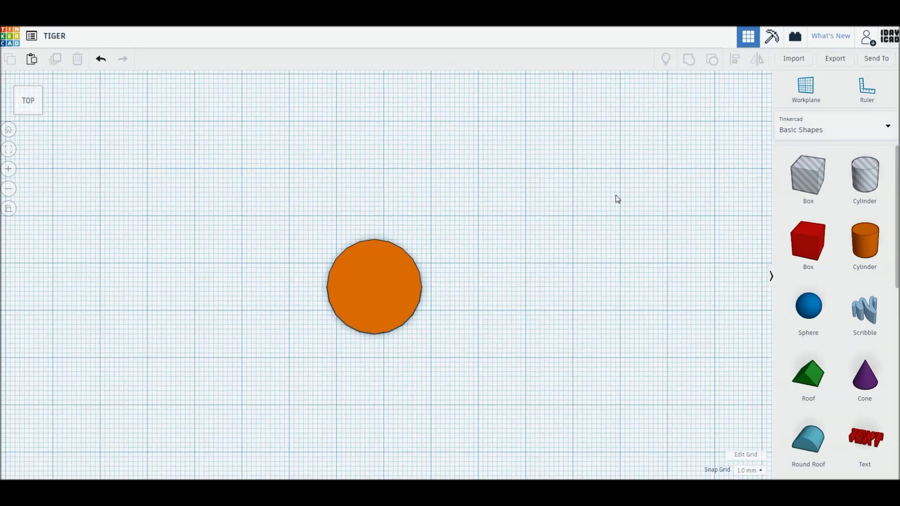
key(ctrl+a)
drag(696, 173, 746, 173)
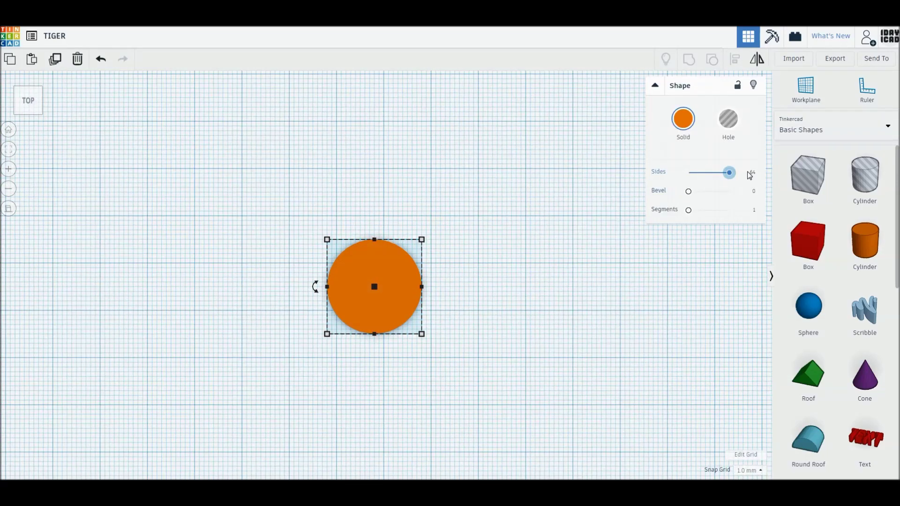
Move the disc up-left and resize it to 30 × 30 mm.
drag(395, 263, 358, 241)
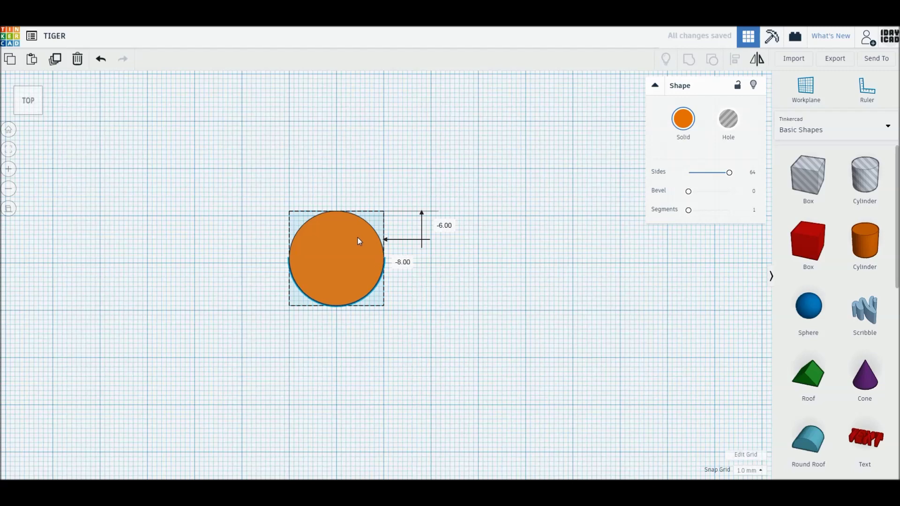
drag(355, 237, 358, 241)
drag(384, 310, 446, 370)
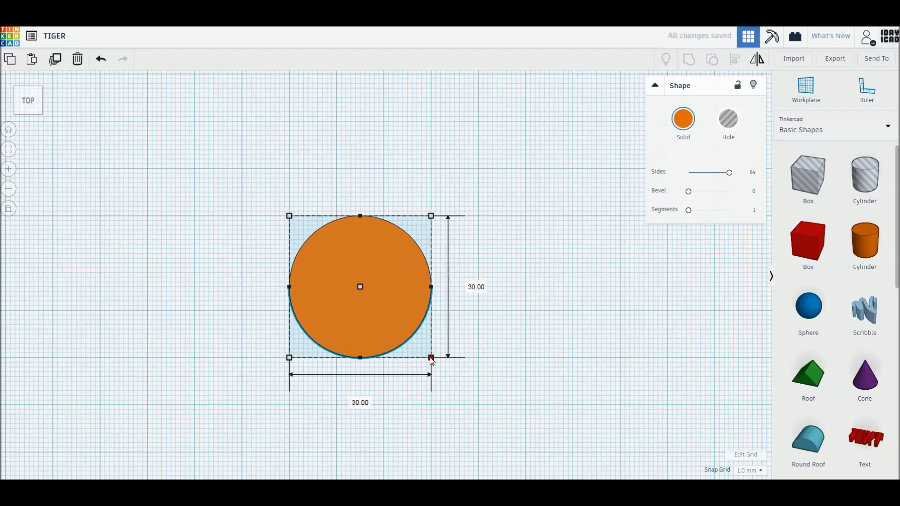
Colour the disc yellow and place a copy 40 mm to its right.
click(686, 123)
click(707, 205)
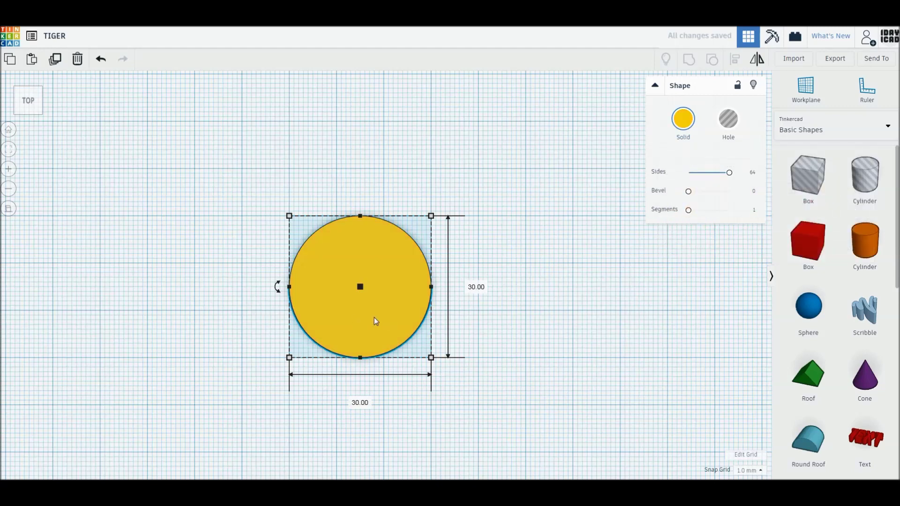
alt+drag(374, 317, 537, 317)
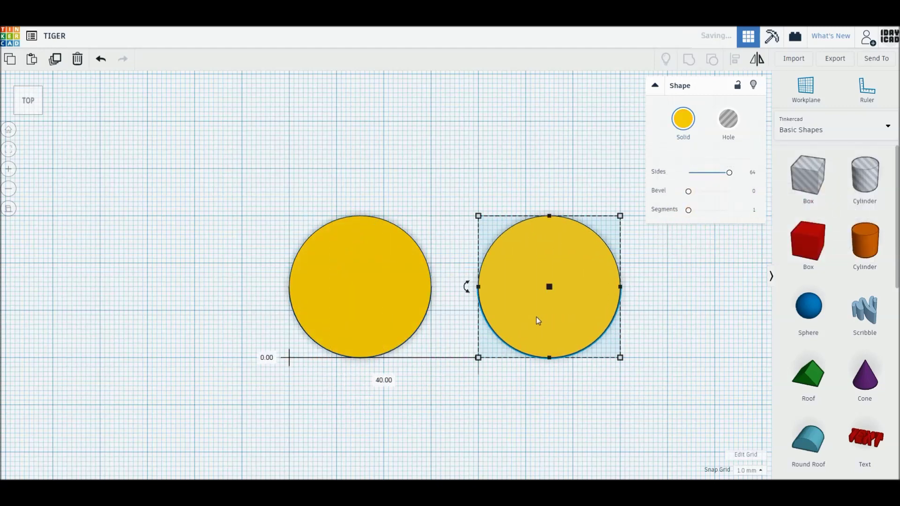
Delete the copy and add a 30 mm, 64-sided cylinder hole right of the disc.
key(Delete)
drag(864, 244, 570, 270)
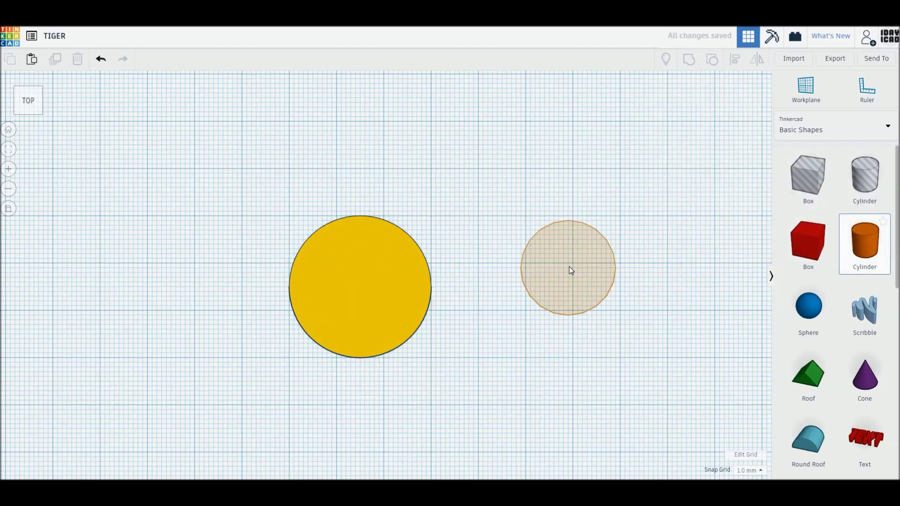
click(572, 264)
drag(620, 310, 667, 358)
drag(694, 173, 760, 175)
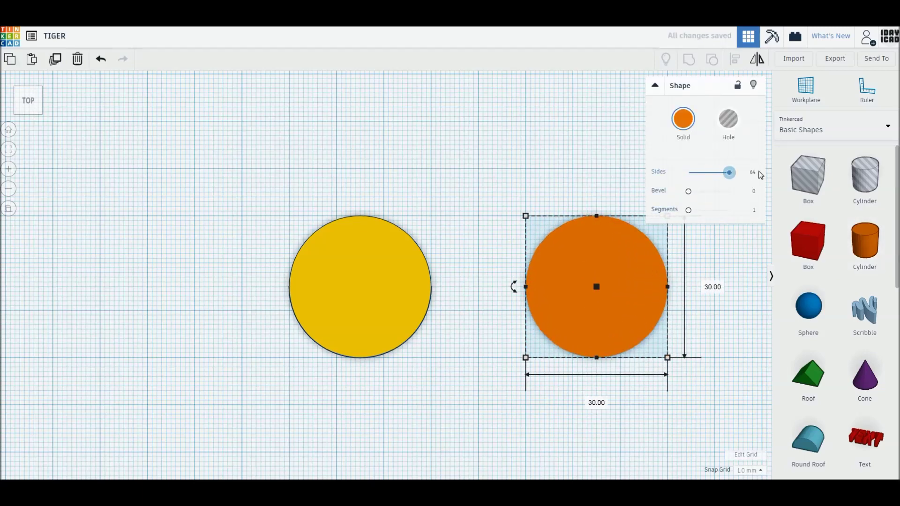
click(728, 119)
Add a 40 × 40 mm box over the circle, group them, and make the group a hole.
mouse_move(809, 242)
mouse_down()
mouse_move(558, 228)
mouse_move(554, 243)
mouse_up()
mouse_move(596, 287)
mouse_down()
mouse_move(692, 390)
mouse_move(692, 382)
mouse_up()
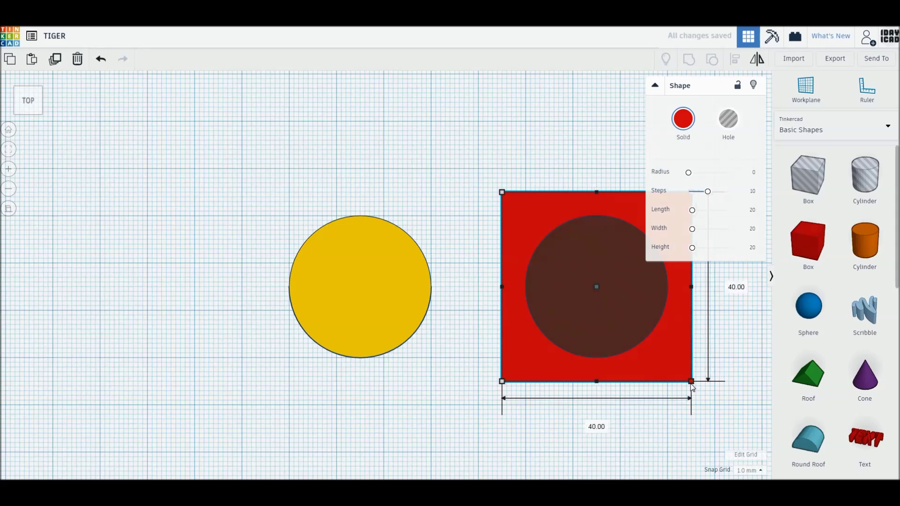
click(713, 400)
key(ctrl+a)
key(ctrl+g)
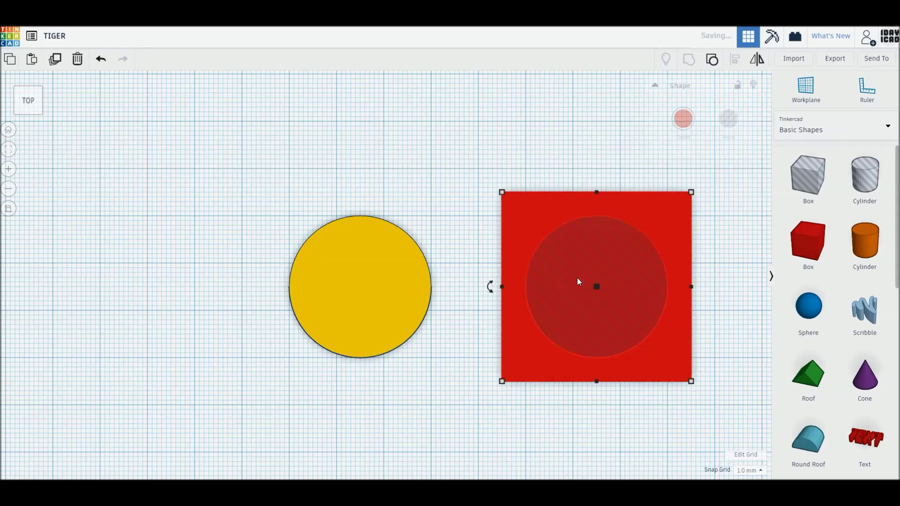
click(717, 140)
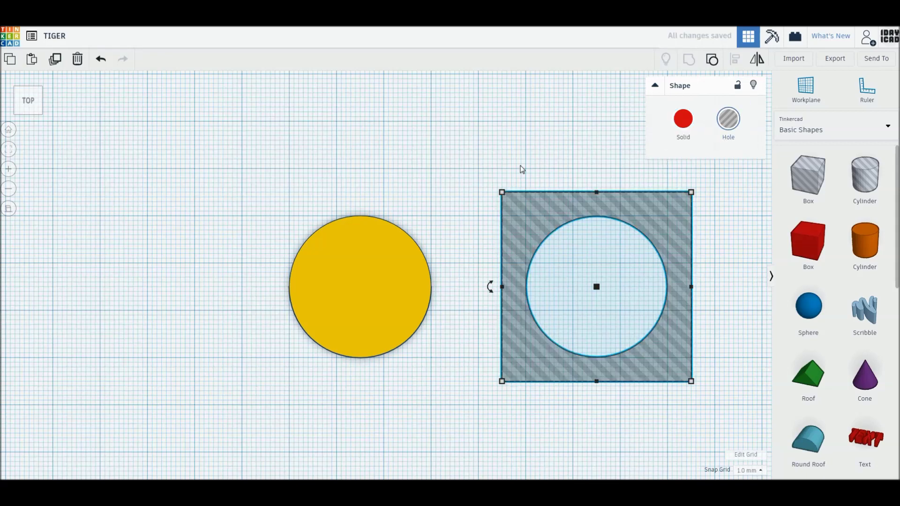
click(458, 281)
drag(865, 241, 402, 309)
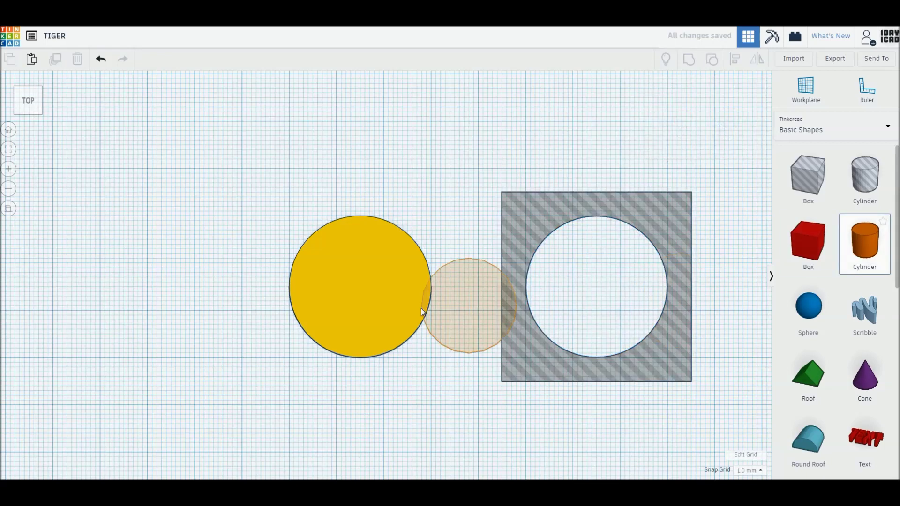
Make the new cylinder a white 64-sided oval, about 15 × 14 mm, low on the disc.
drag(694, 173, 730, 173)
click(693, 127)
mouse_move(449, 357)
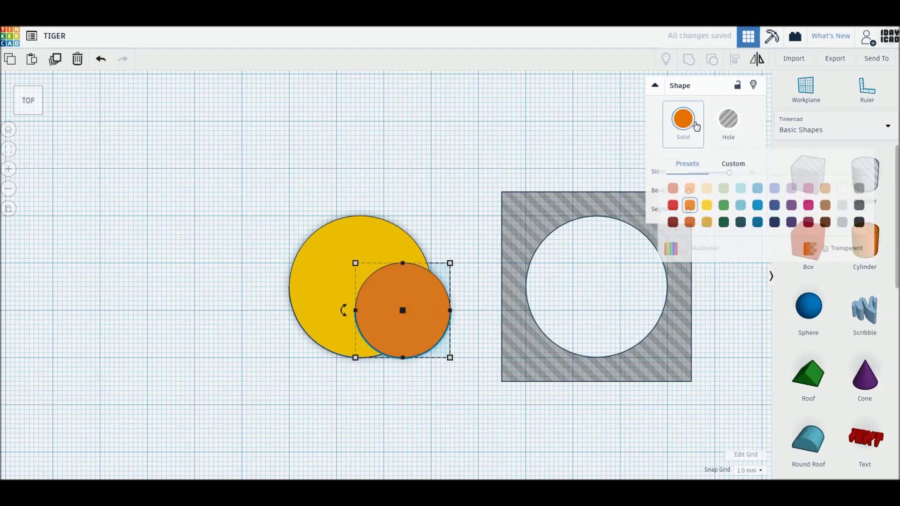
click(842, 188)
drag(450, 358, 427, 330)
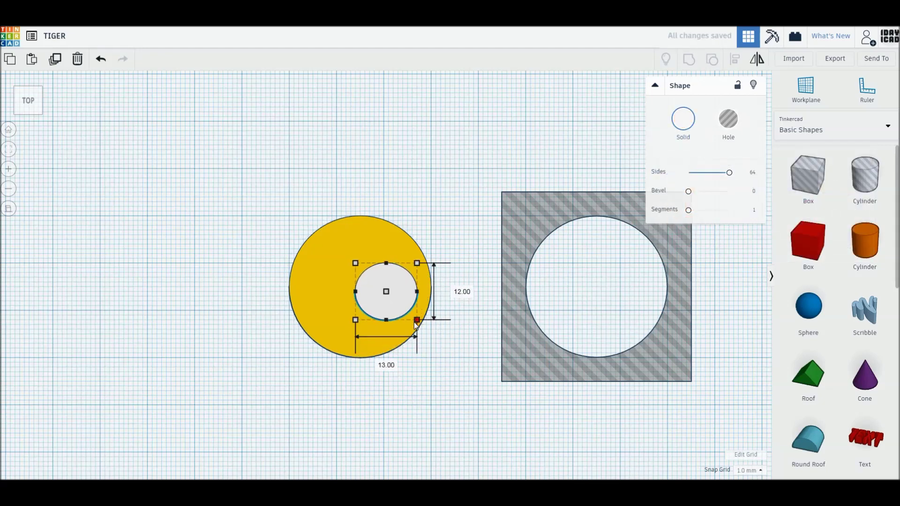
drag(427, 330, 375, 322)
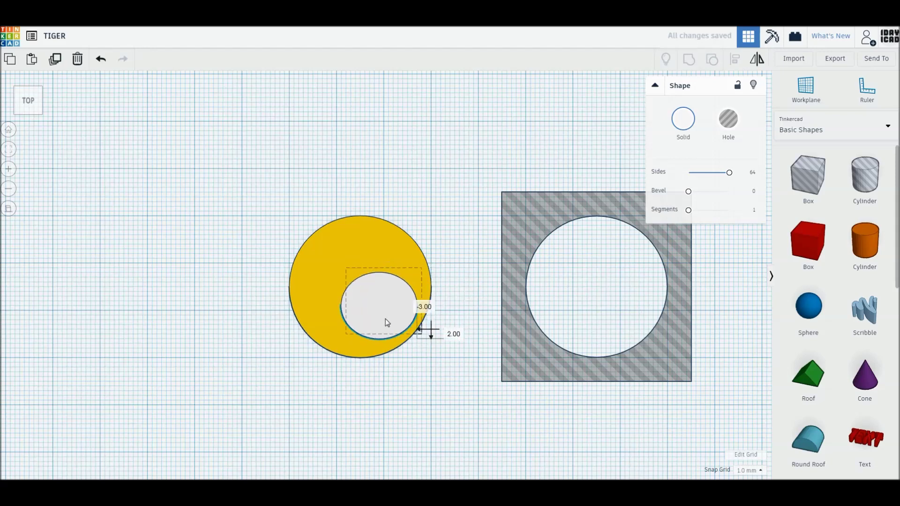
click(460, 196)
click(864, 242)
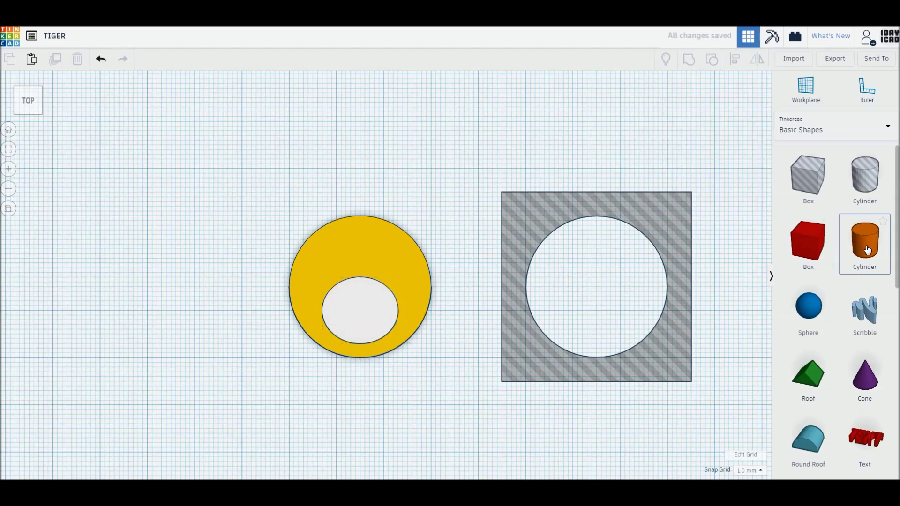
Drop a 64-sided orange cylinder left of the disc and place a copy below it.
click(213, 258)
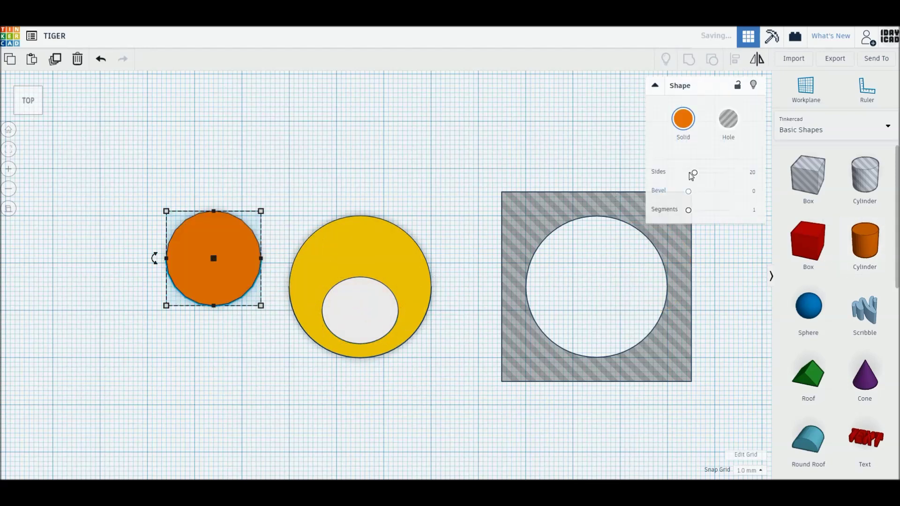
drag(694, 173, 729, 173)
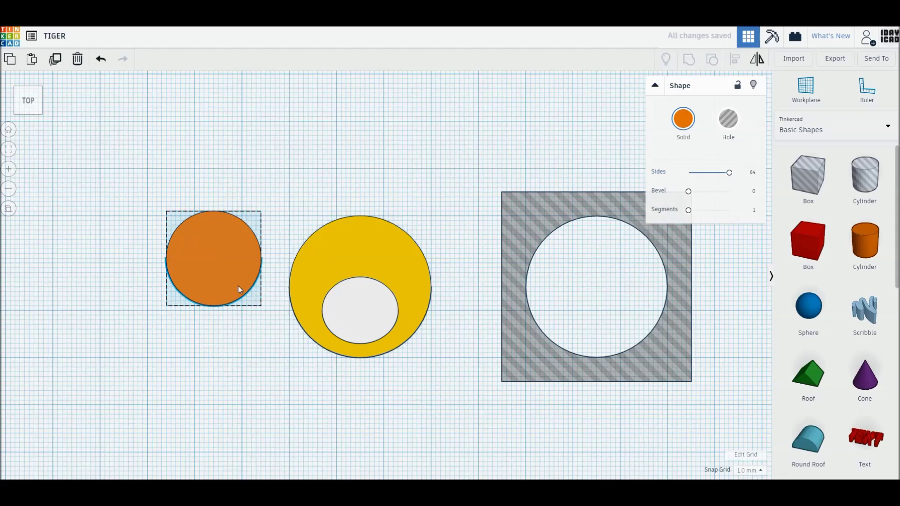
drag(238, 286, 218, 295)
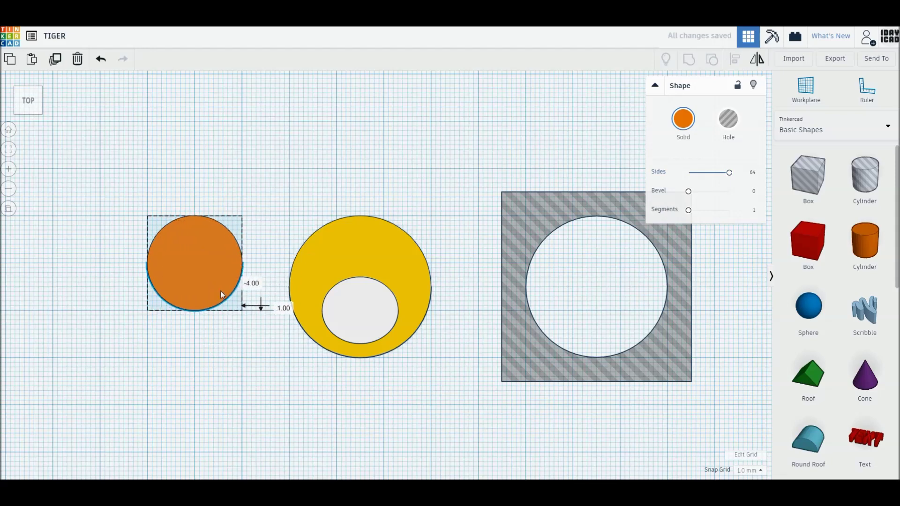
alt+drag(219, 296, 240, 358)
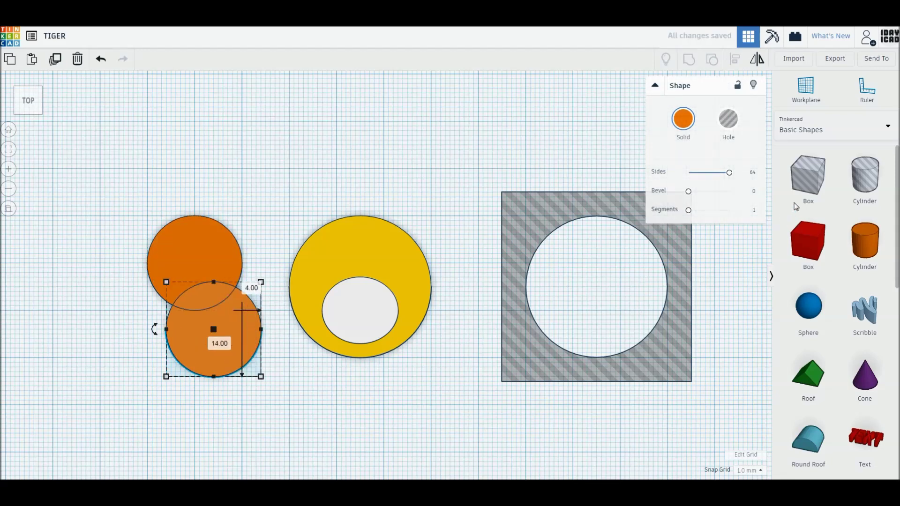
Group a box hole with the lower cylinder to cut it into a half-circle.
drag(808, 178, 214, 285)
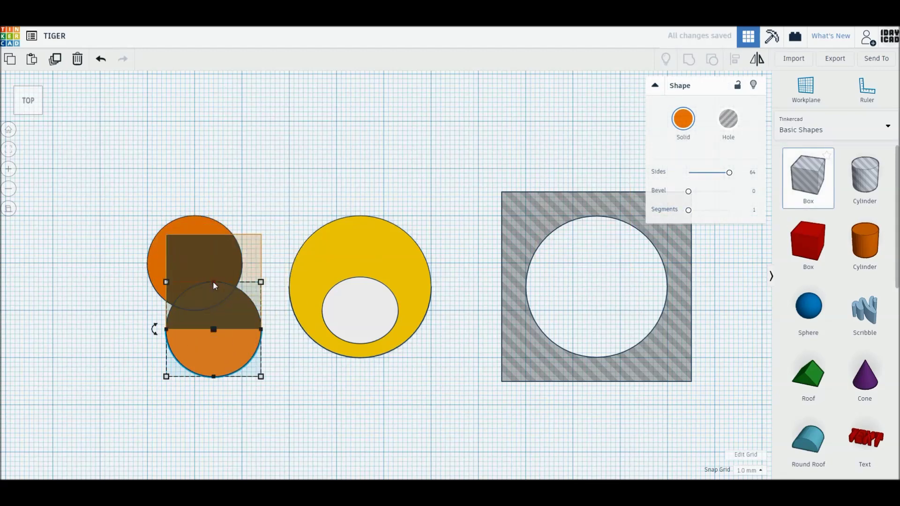
mouse_move(213, 281)
mouse_down()
mouse_move(214, 378)
mouse_move(216, 292)
mouse_up()
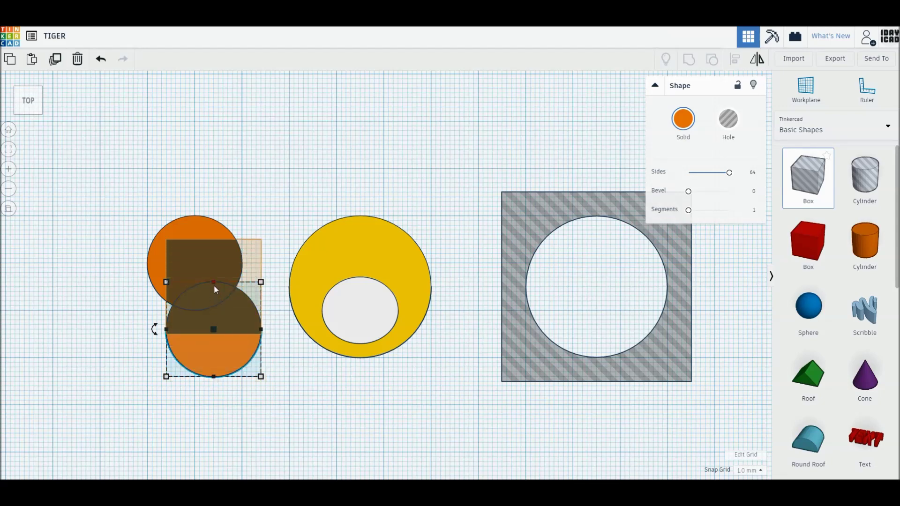
drag(214, 284, 214, 279)
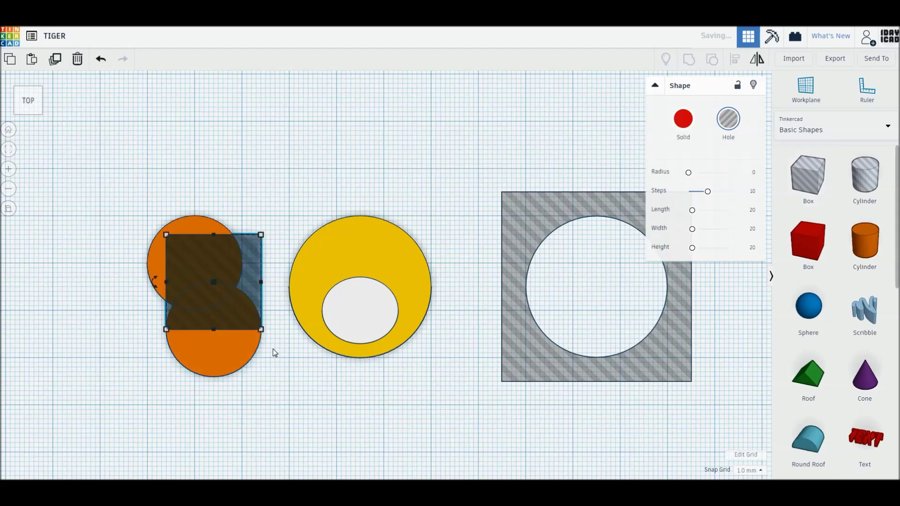
drag(274, 351, 240, 318)
key(ctrl+g)
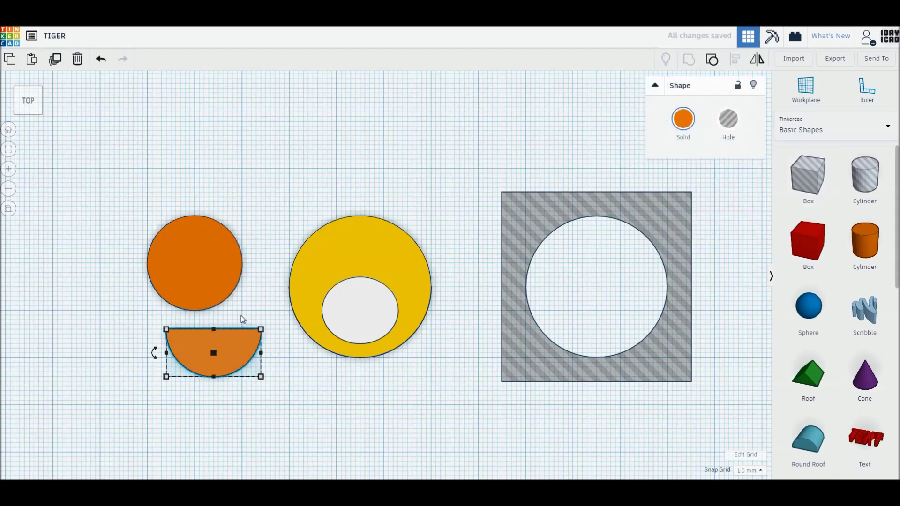
Squash the upper circle to 15 mm tall, move the half-circle onto it, and group them.
click(209, 285)
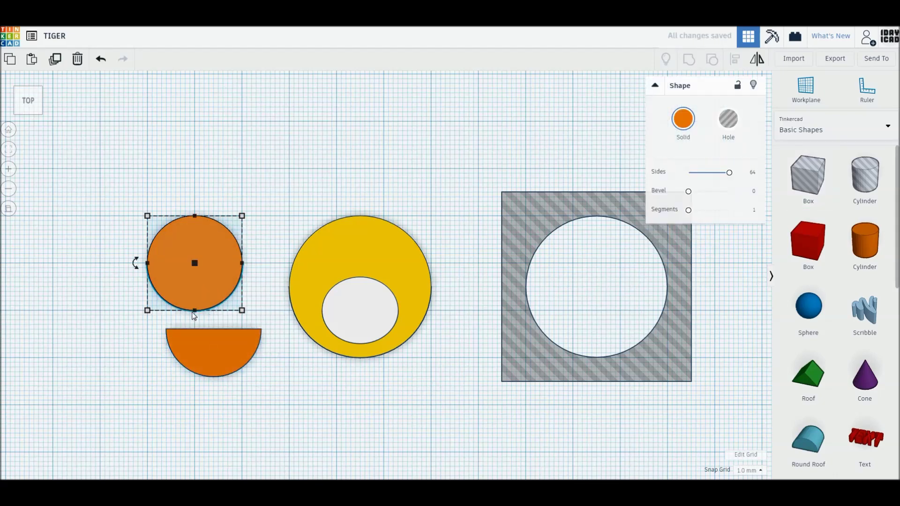
drag(194, 311, 195, 287)
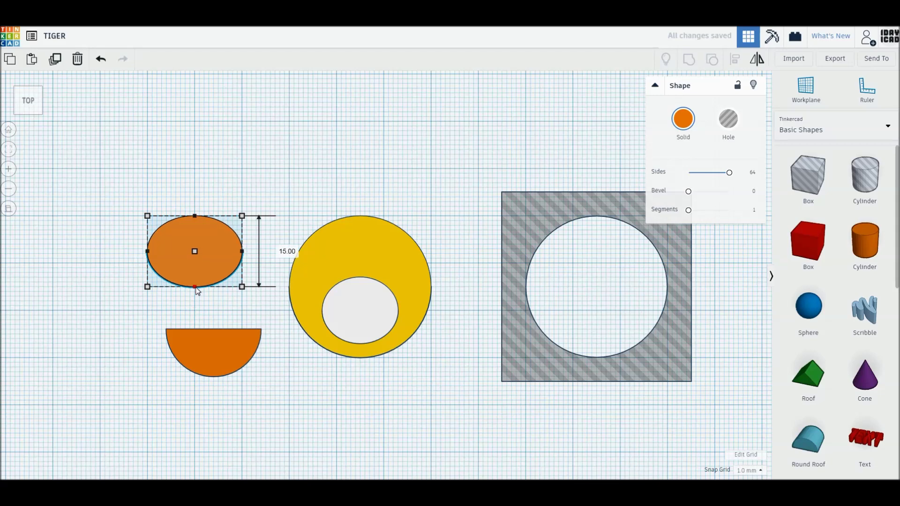
mouse_move(218, 358)
mouse_down()
mouse_move(202, 283)
mouse_move(196, 322)
mouse_up()
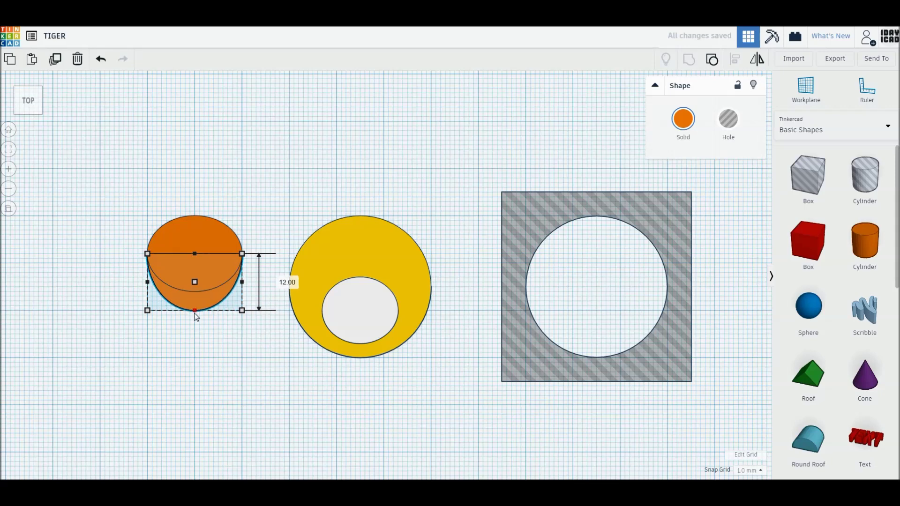
click(198, 237)
drag(111, 193, 249, 338)
key(ctrl+g)
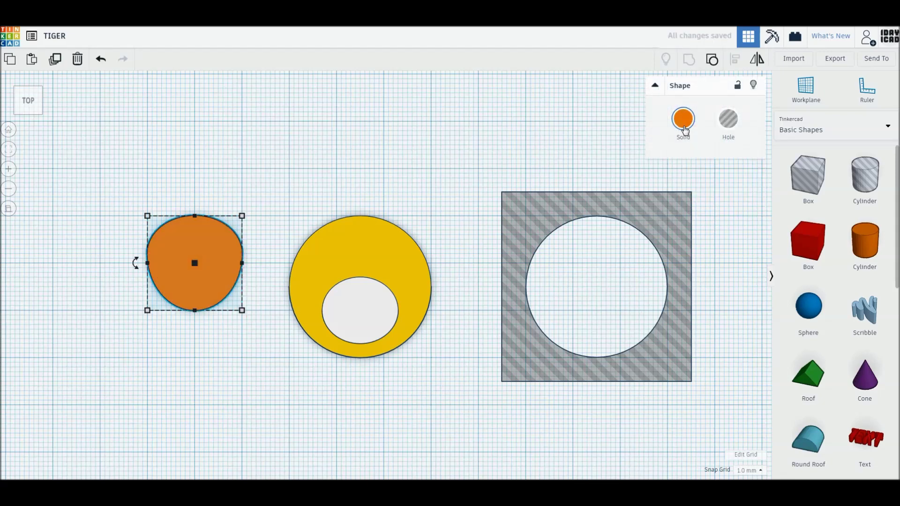
click(684, 122)
Make the shape black, shrink it to about 6 mm, and place it atop the white oval.
click(859, 216)
drag(241, 310, 190, 258)
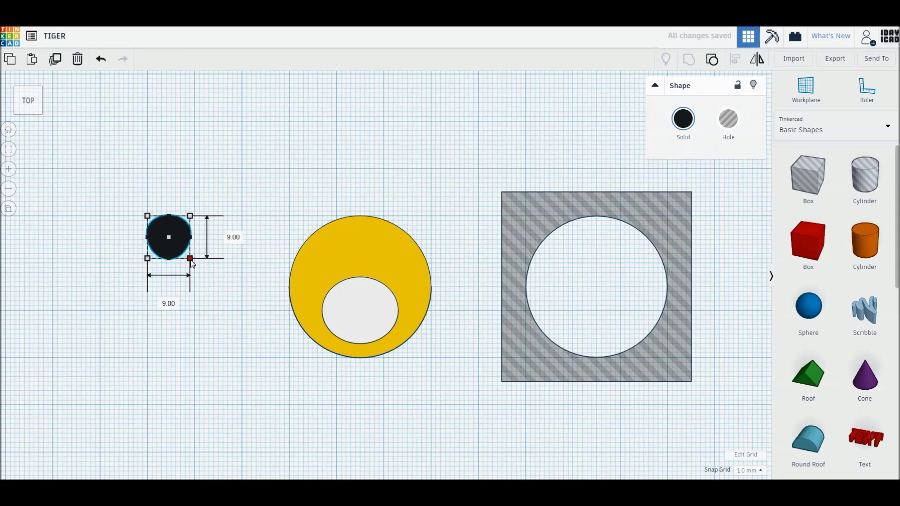
drag(192, 262, 181, 251)
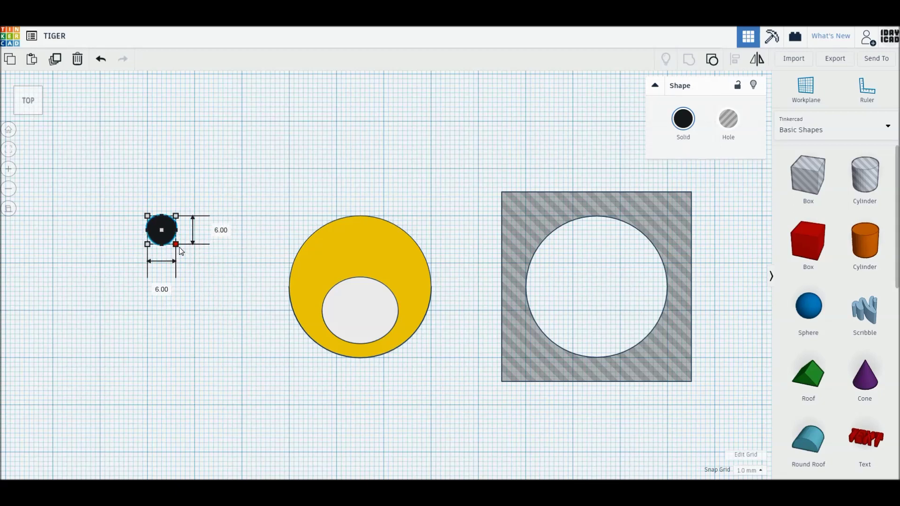
click(215, 275)
mouse_move(176, 243)
mouse_down()
mouse_move(357, 283)
mouse_move(367, 293)
mouse_up()
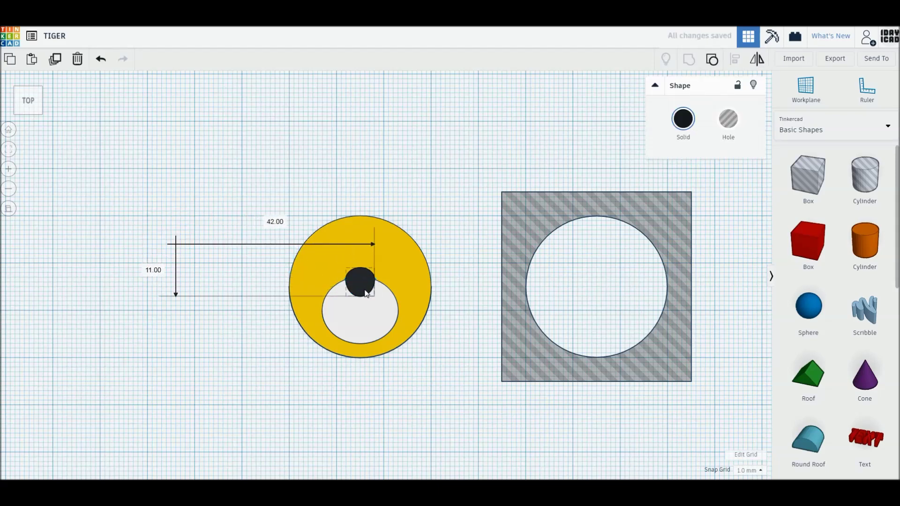
click(425, 358)
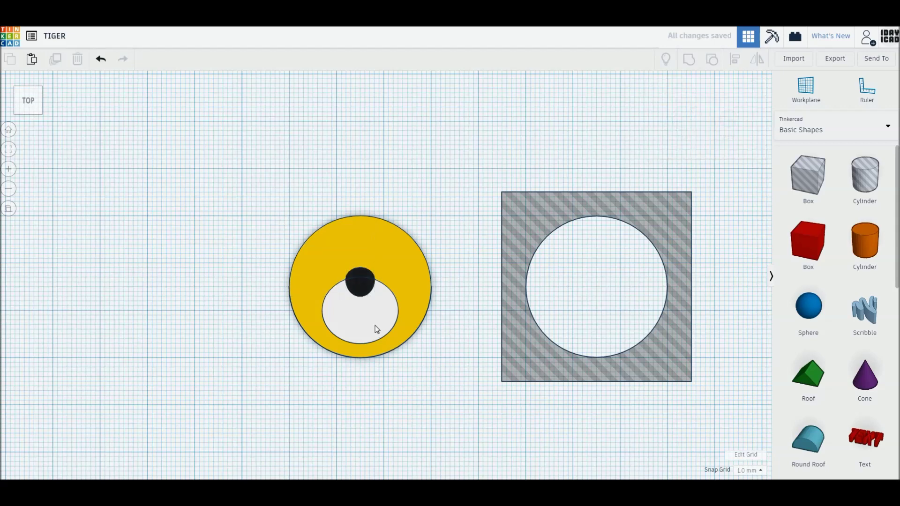
Shorten the white oval to 12 mm and nudge the black nose down onto it.
click(369, 311)
drag(361, 280, 361, 287)
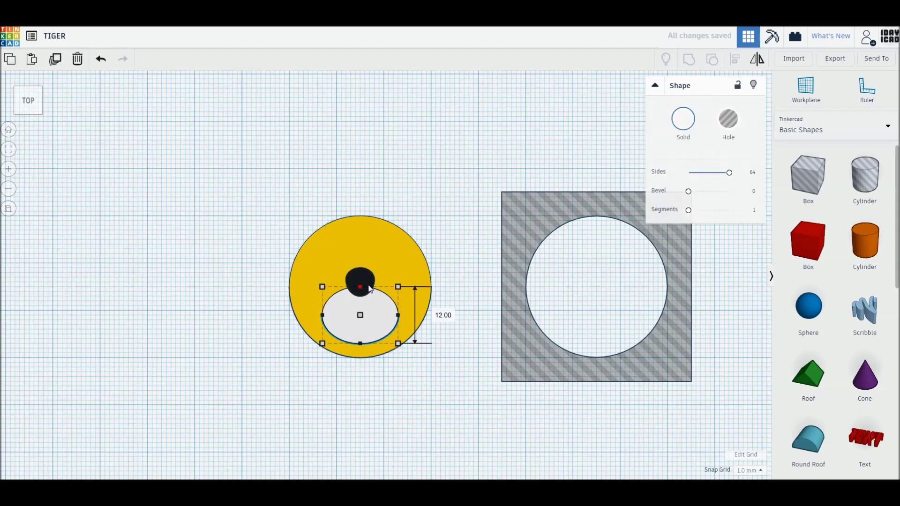
click(356, 280)
drag(363, 281, 366, 288)
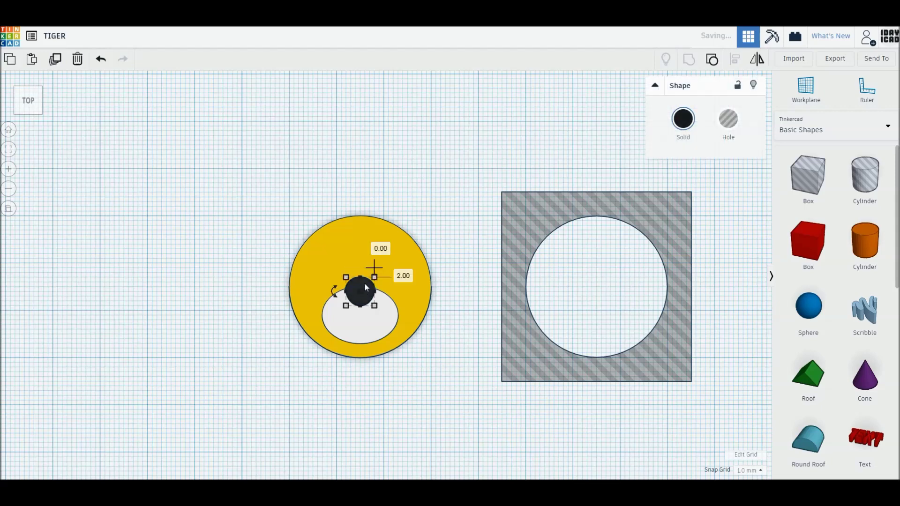
click(429, 351)
Drop a new orange cylinder left of the face and set its Sides to 64.
drag(865, 241, 204, 313)
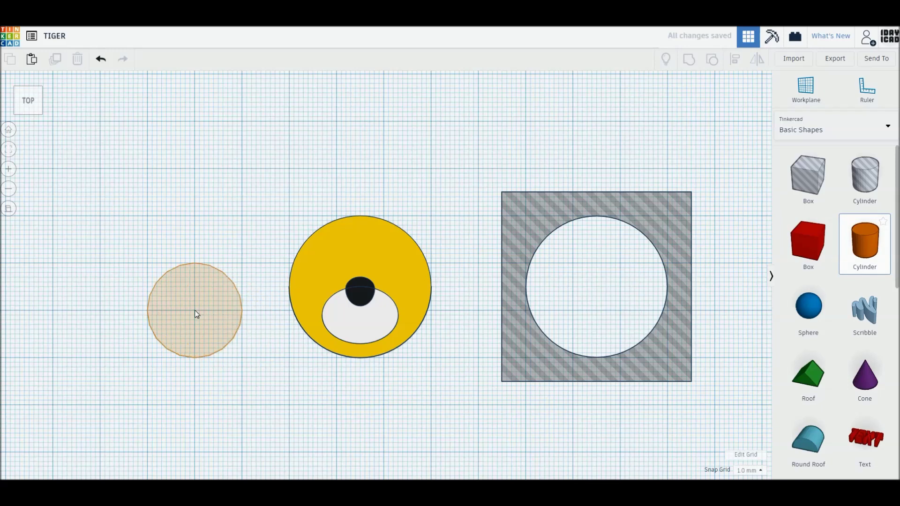
drag(204, 312, 195, 310)
drag(694, 172, 744, 177)
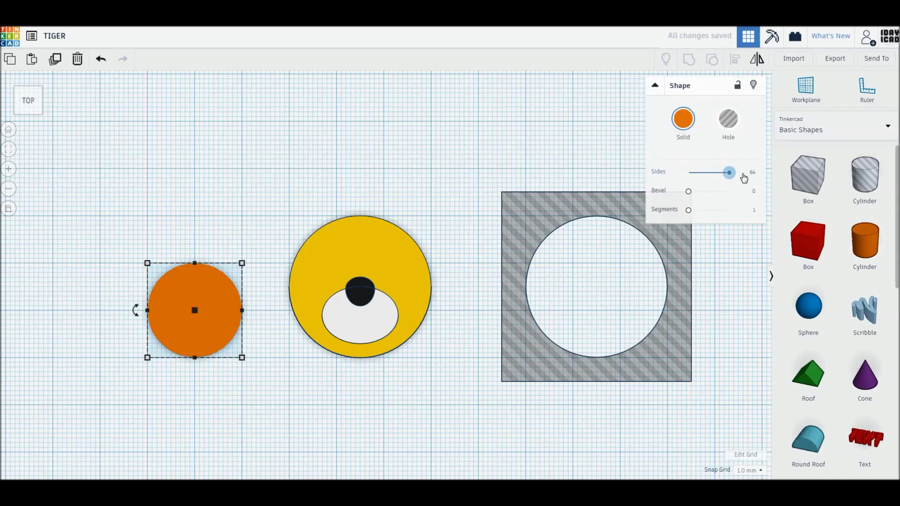
Shrink the orange cylinder to a small circle and place a box hole above it.
mouse_move(241, 358)
mouse_down()
mouse_move(190, 286)
mouse_move(183, 303)
mouse_up()
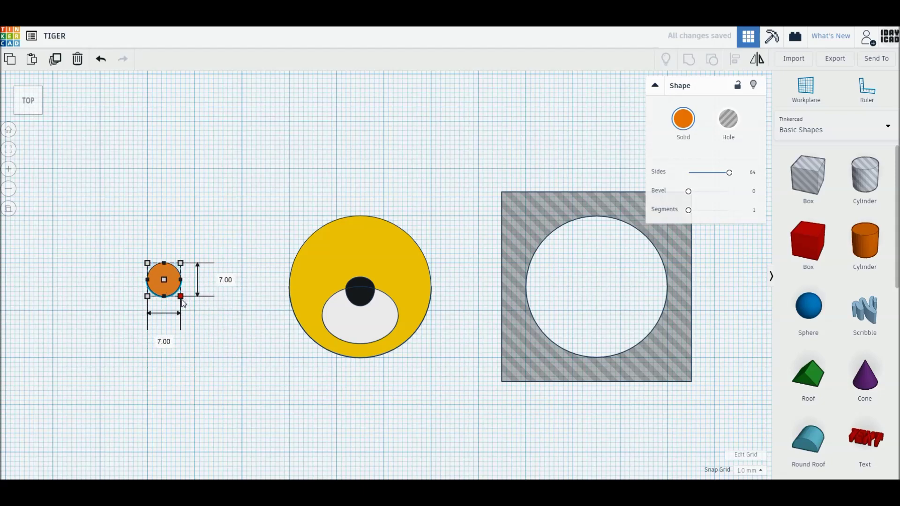
click(205, 321)
click(177, 293)
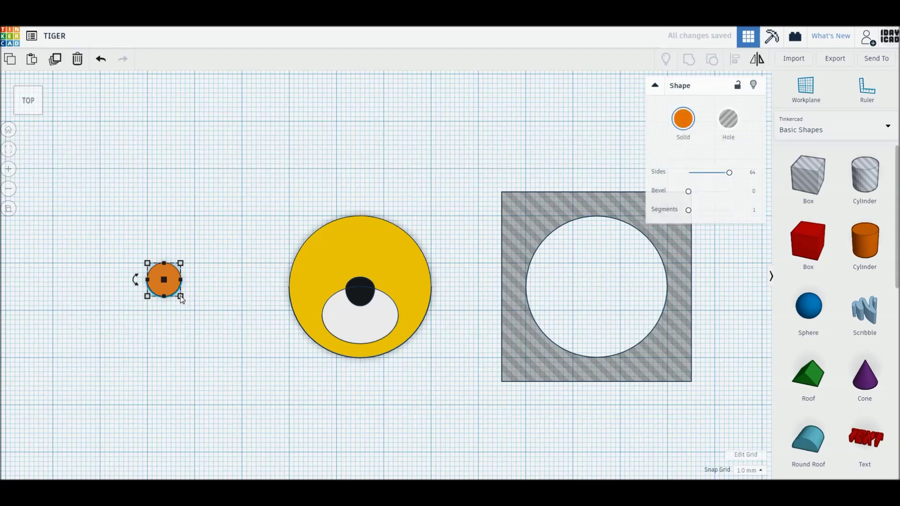
drag(182, 300, 179, 297)
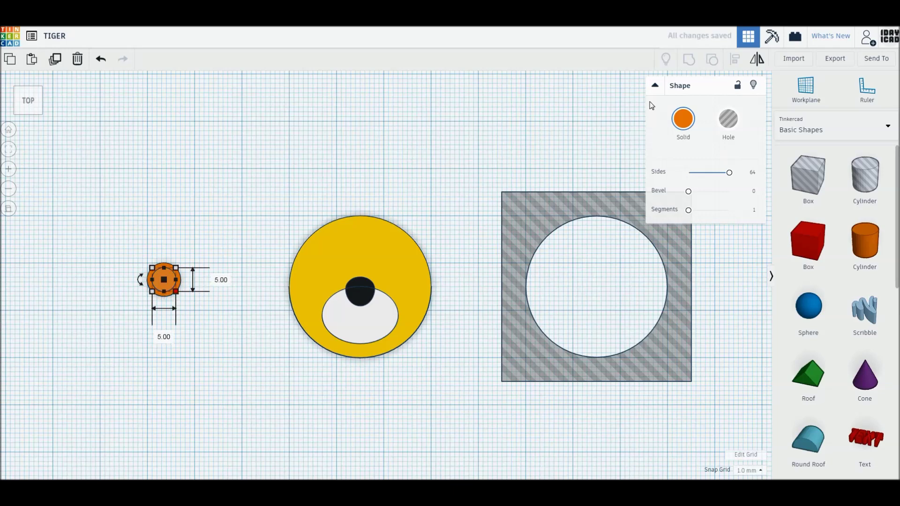
drag(808, 176, 169, 228)
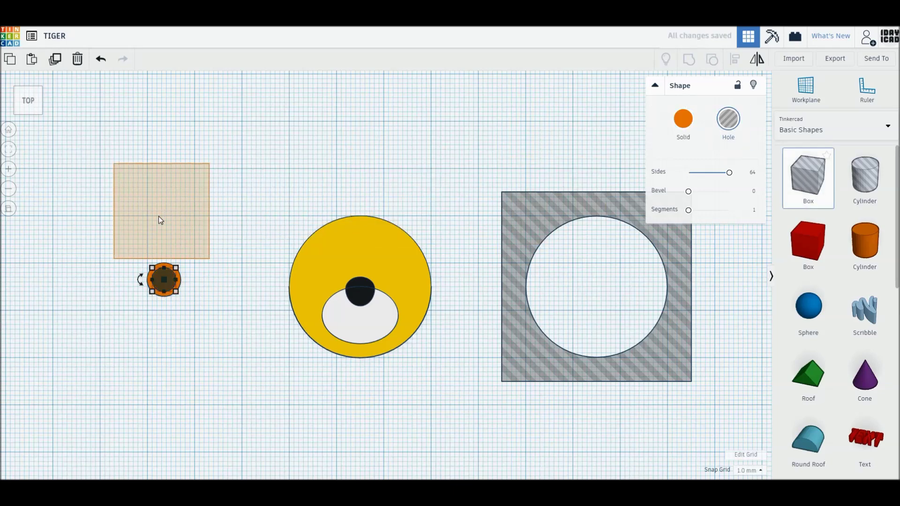
click(166, 226)
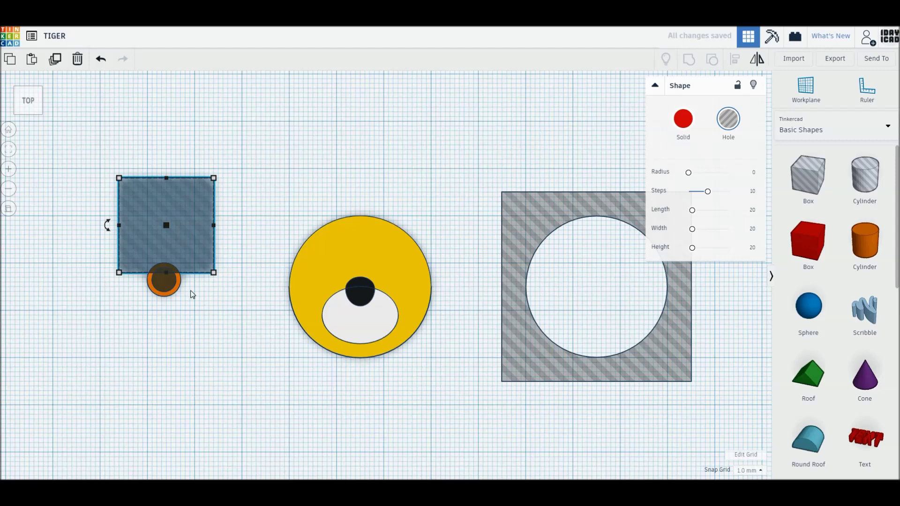
Resize the circle to 5 × 6 mm, cover its top half with the box hole, and group them.
click(168, 288)
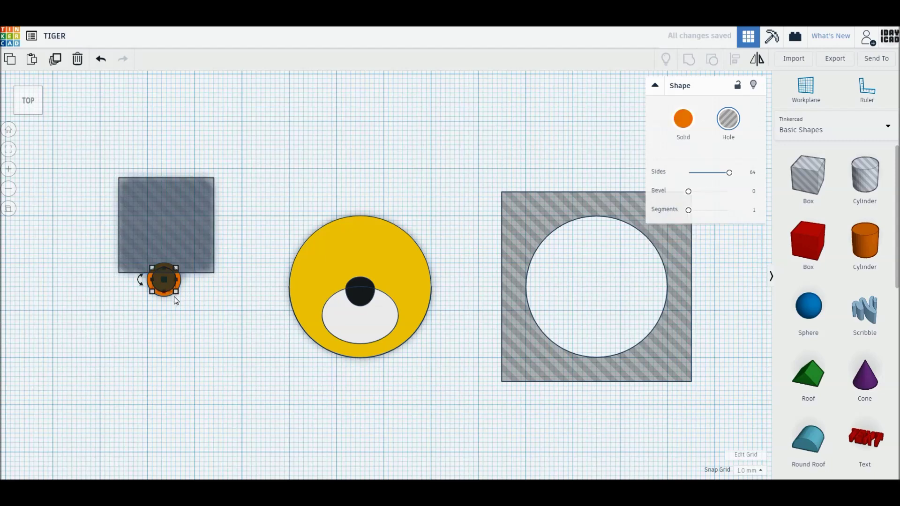
click(173, 289)
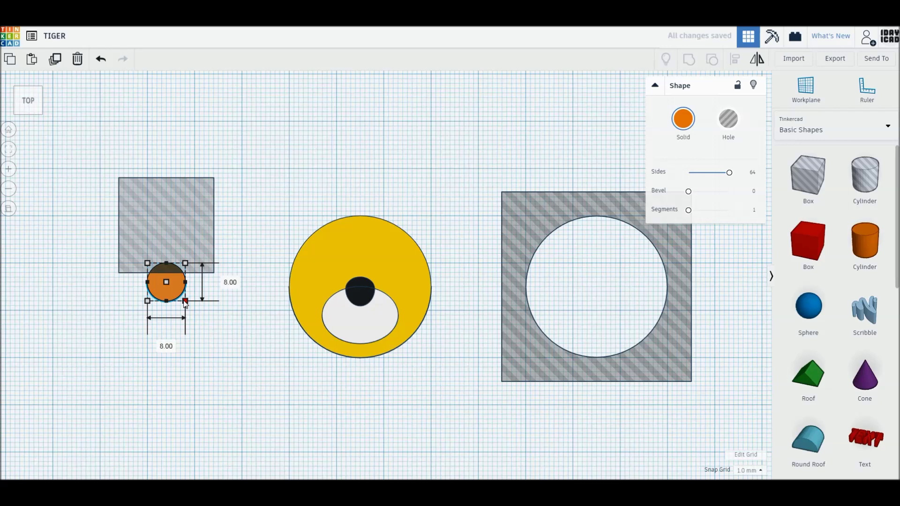
drag(186, 303, 181, 304)
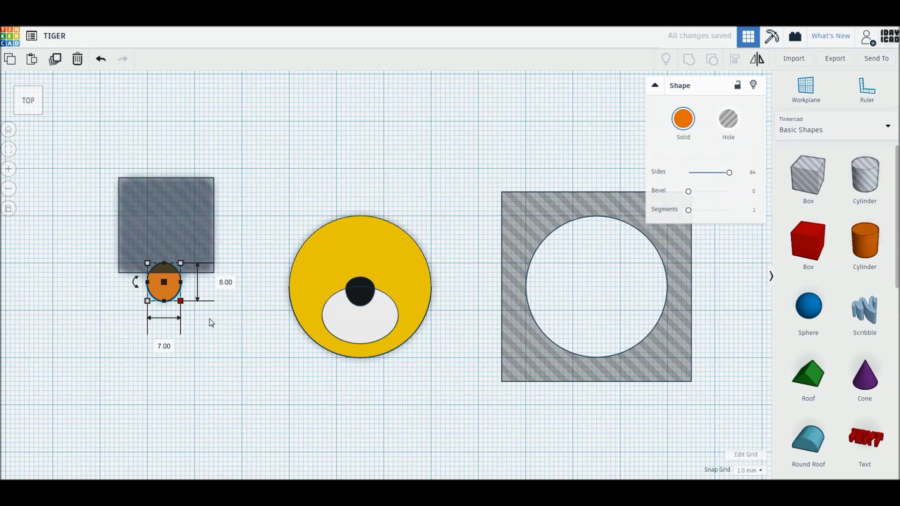
drag(181, 302, 177, 298)
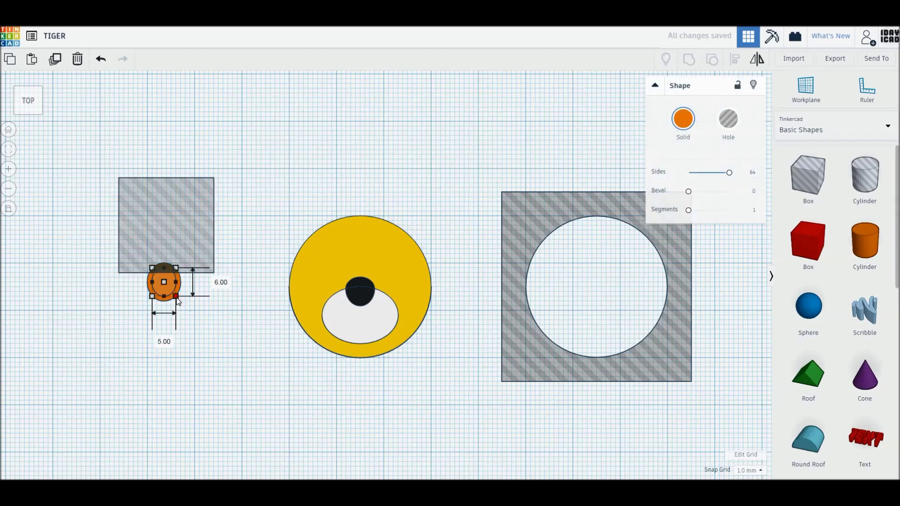
click(262, 230)
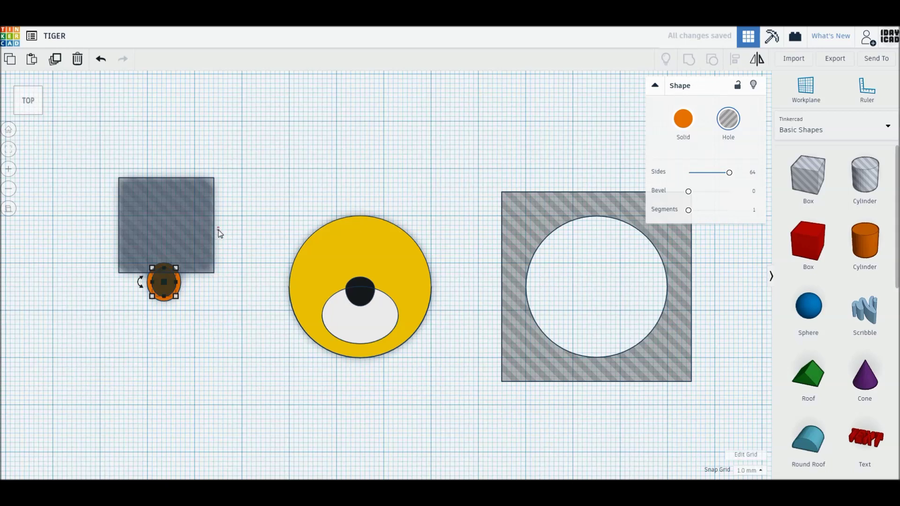
drag(206, 234, 207, 244)
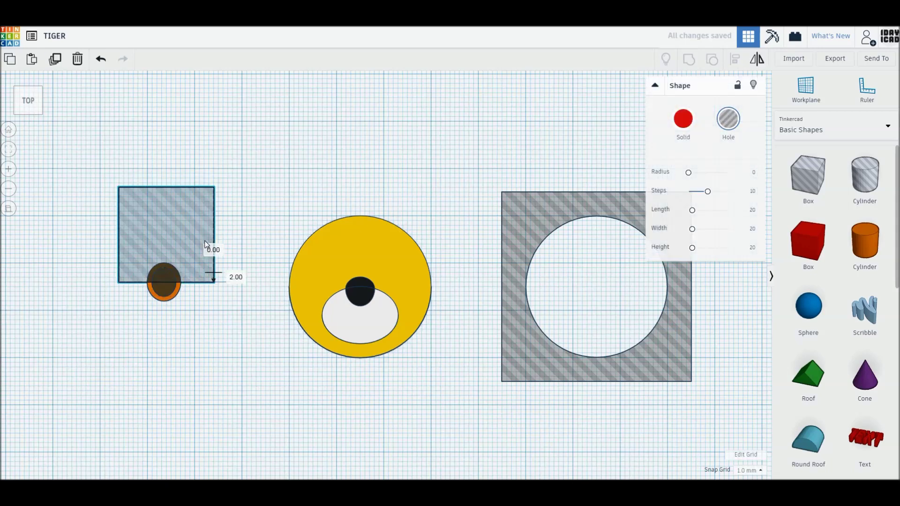
shift+click(173, 293)
key(ctrl+g)
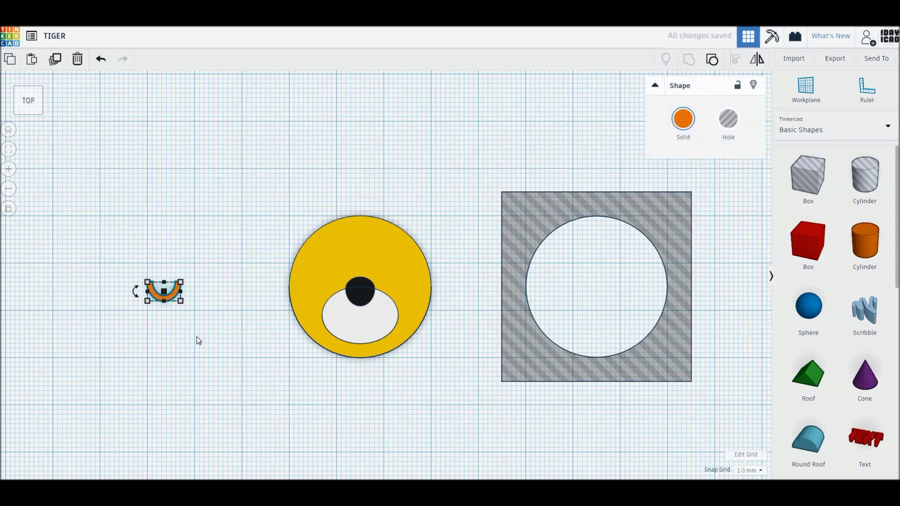
Make the arc a hole, move it below the face, and line up a duplicate beside it.
click(729, 134)
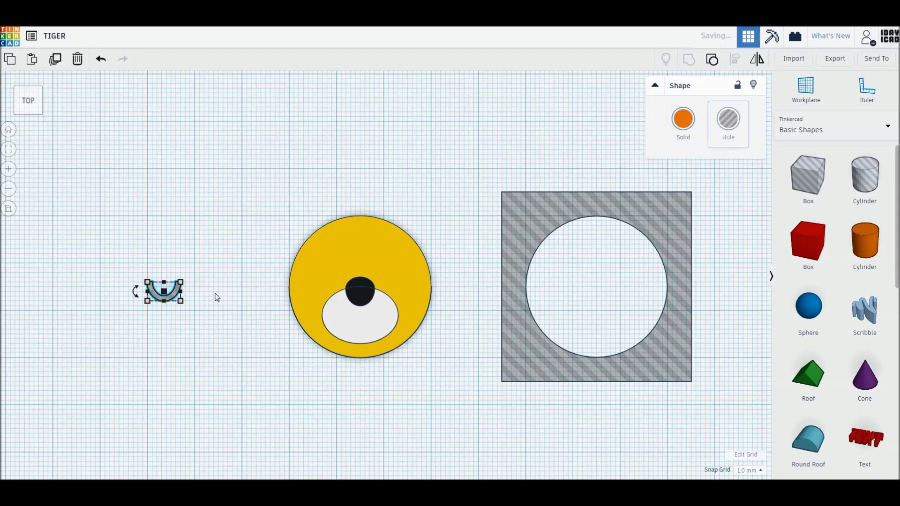
click(163, 312)
mouse_move(164, 293)
mouse_down()
mouse_move(328, 304)
mouse_move(196, 357)
mouse_up()
key(ctrl+shift+g)
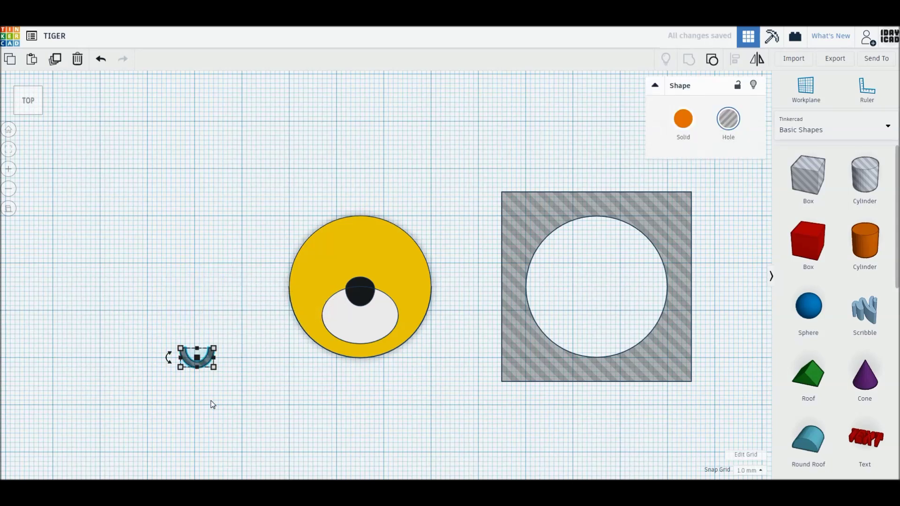
alt+drag(212, 365, 243, 366)
mouse_move(155, 323)
mouse_down()
mouse_move(248, 372)
mouse_move(388, 327)
mouse_up()
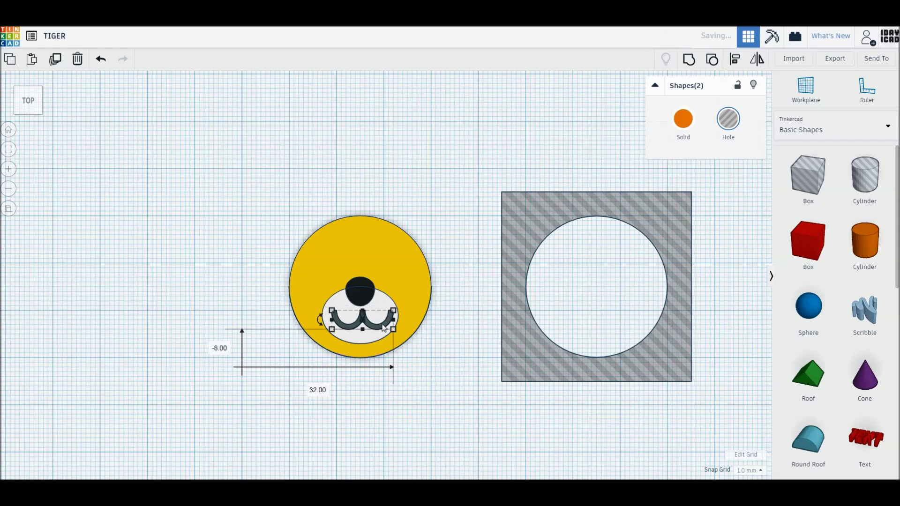
Place the paired arcs on the white muzzle under the nose, nudging them left and up.
key(Escape)
click(389, 328)
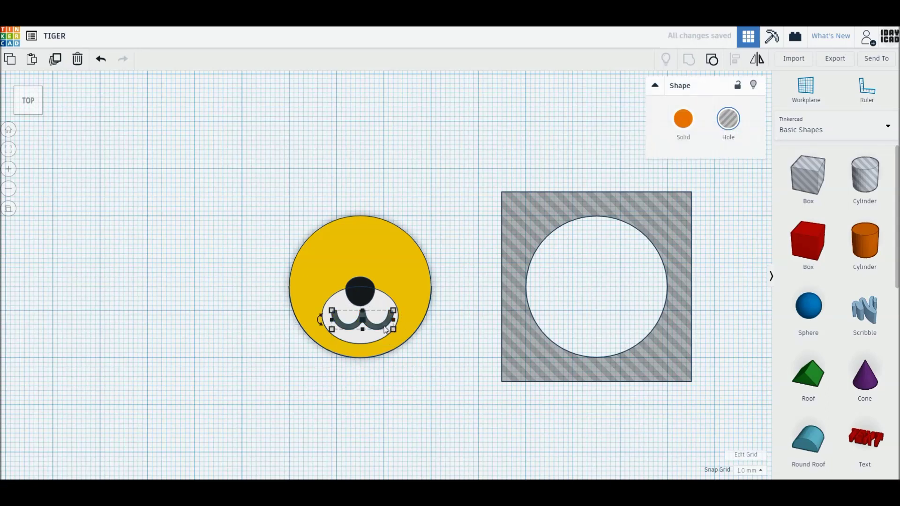
key(Left)
key(Up)
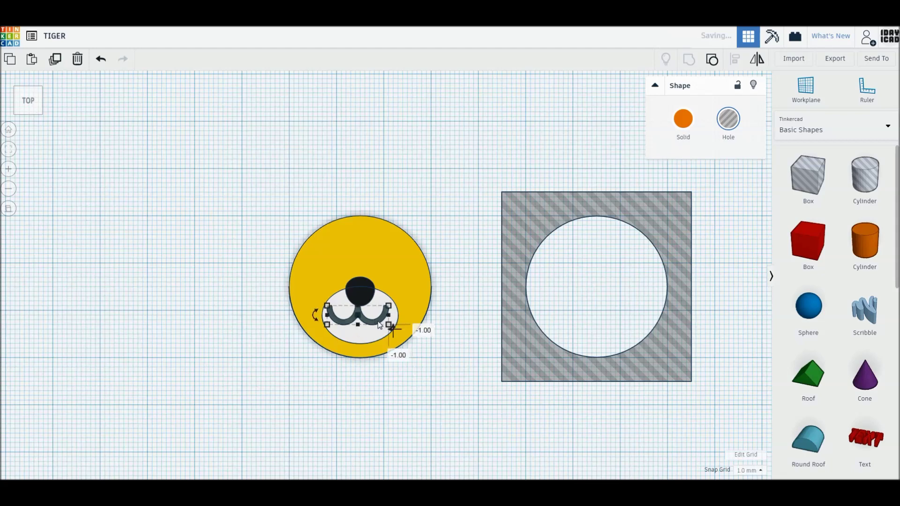
click(370, 340)
drag(374, 339, 370, 332)
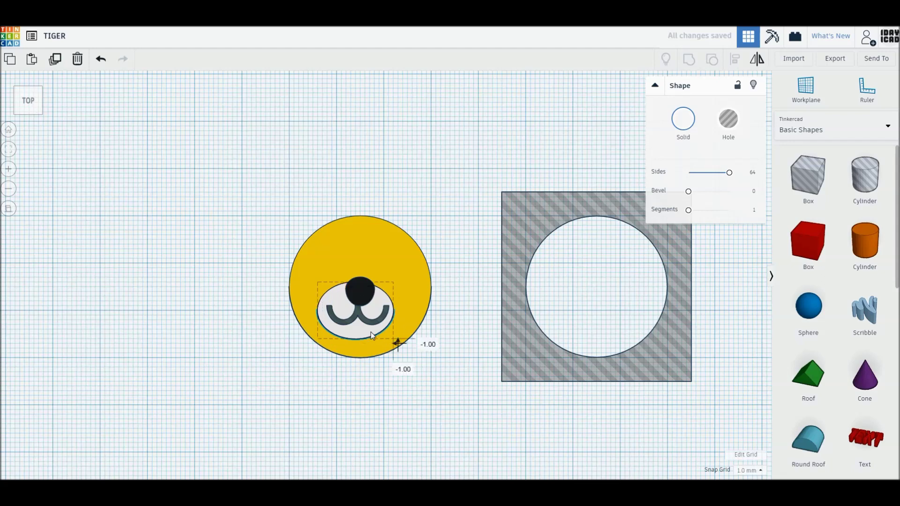
Centre-align the nose and mouth on the face using the Align tool.
shift+click(368, 326)
shift+click(368, 326)
key(l)
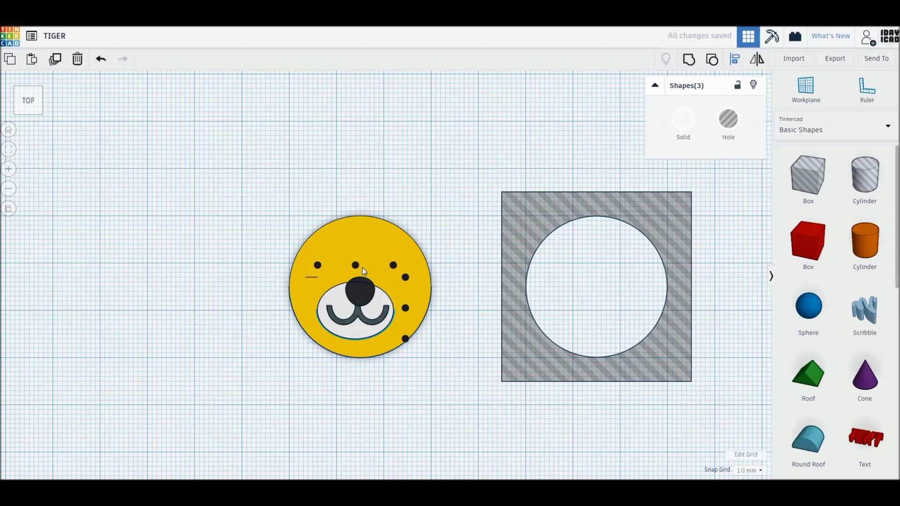
click(356, 266)
Shift the nose, mouth and muzzle together slightly right, then 1 mm back left.
click(228, 273)
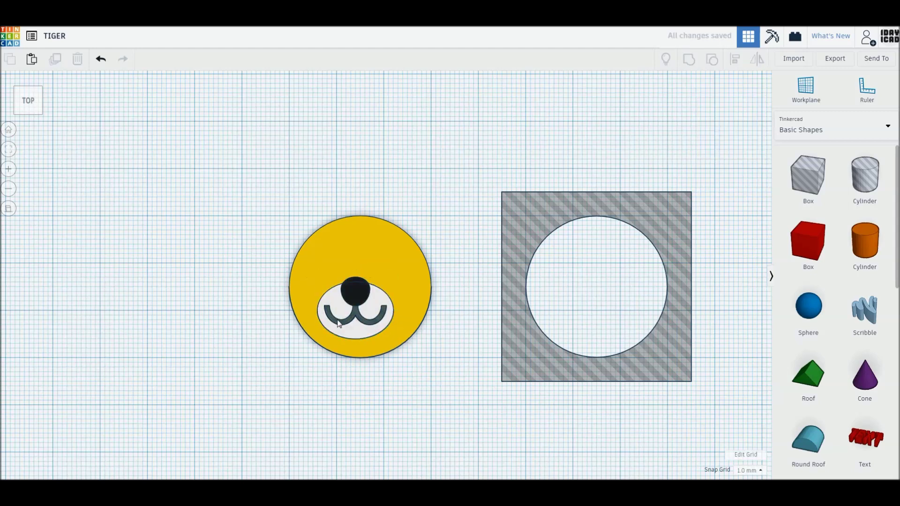
click(356, 311)
shift+click(361, 333)
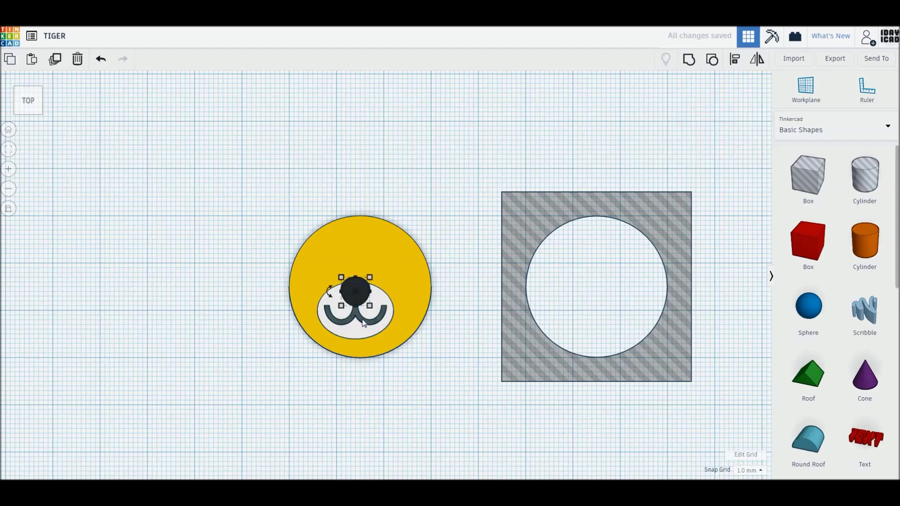
shift+click(361, 334)
drag(360, 333, 368, 337)
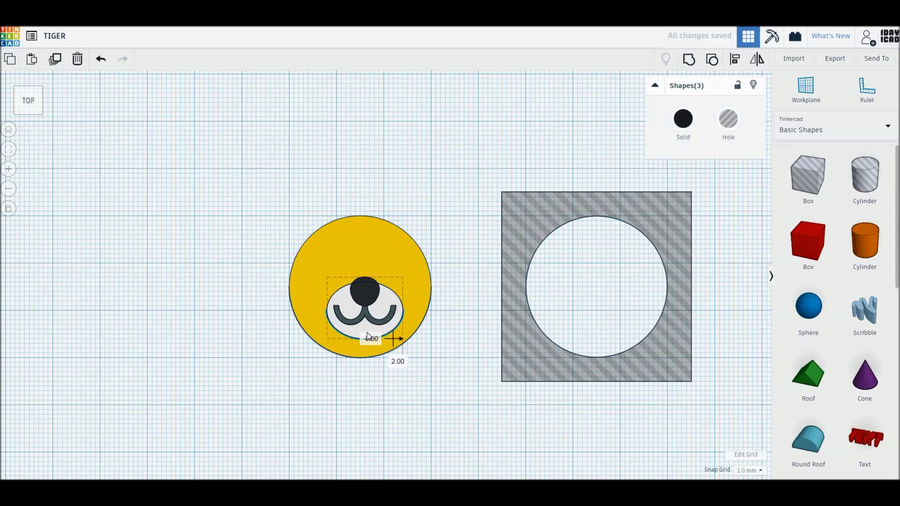
key(Left)
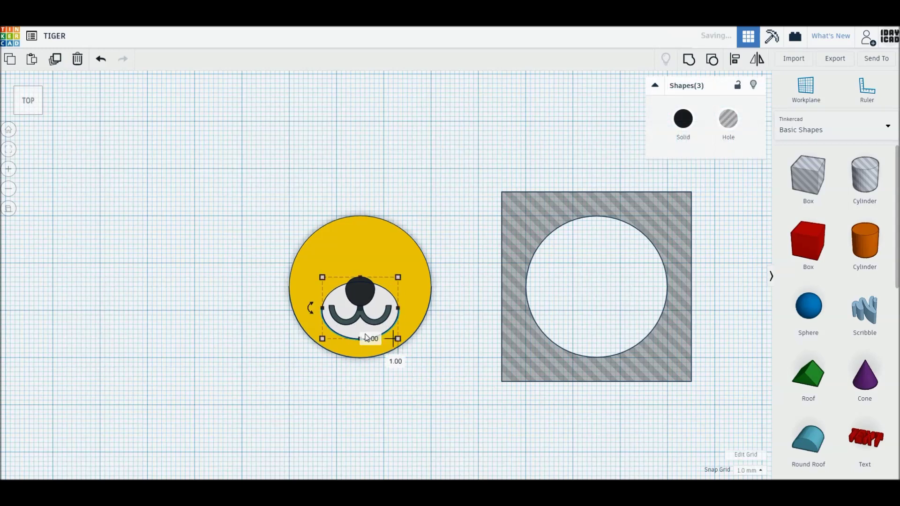
Widen the white muzzle ellipse to 18 mm.
click(205, 307)
click(347, 335)
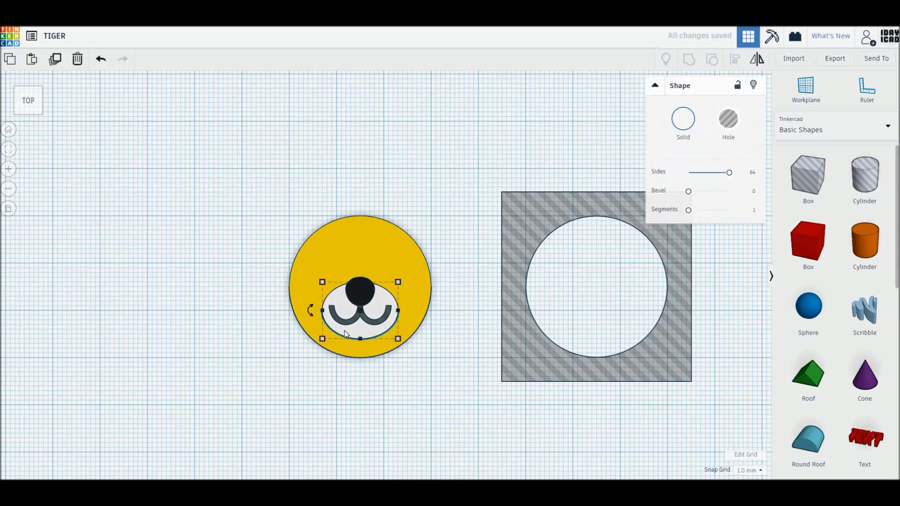
alt+drag(317, 311, 316, 311)
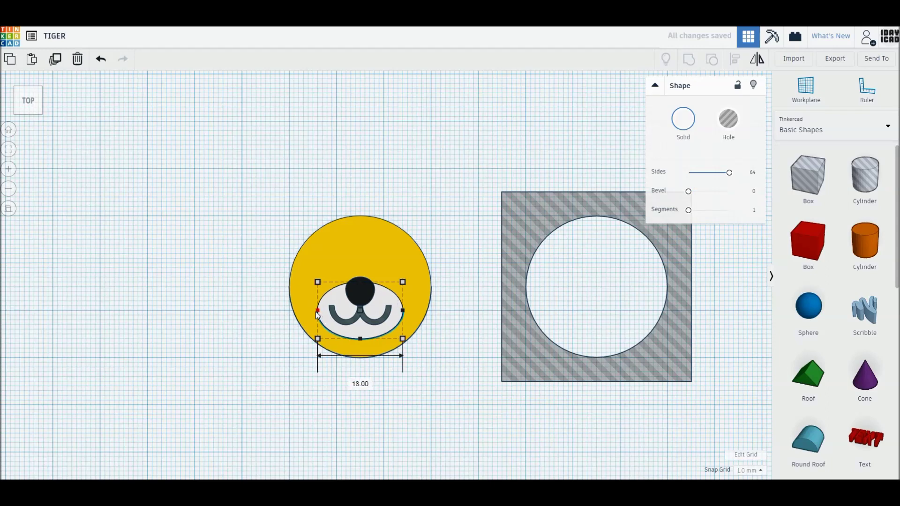
click(232, 330)
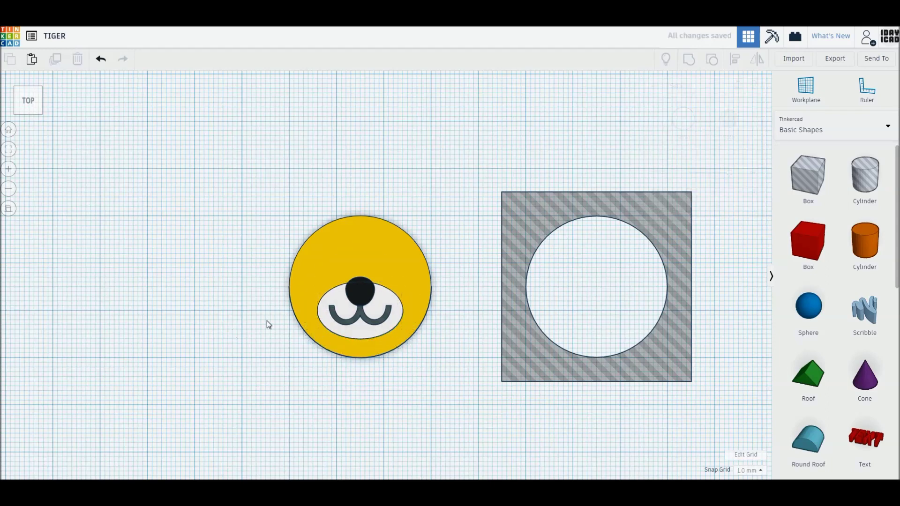
Add a 64-sided cylinder hole beside the face and shrink it to 4 mm.
drag(865, 176, 214, 253)
drag(693, 176, 730, 172)
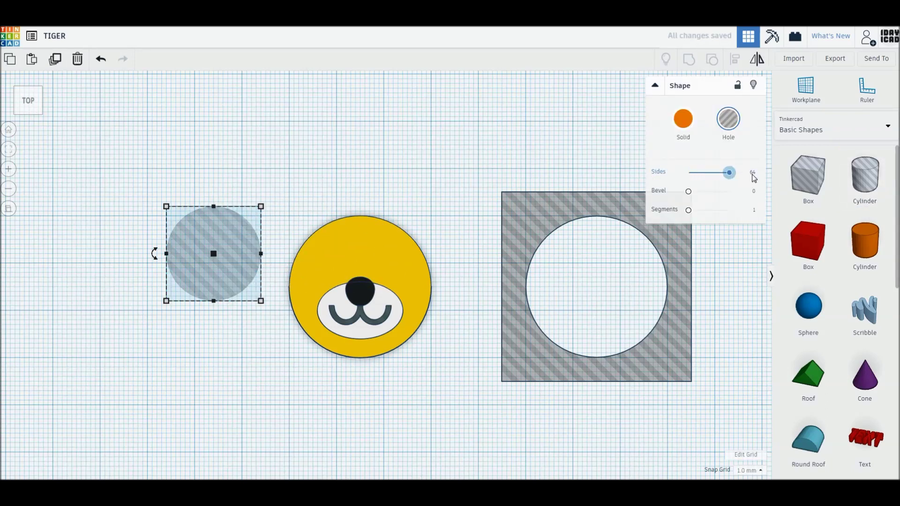
drag(261, 300, 195, 234)
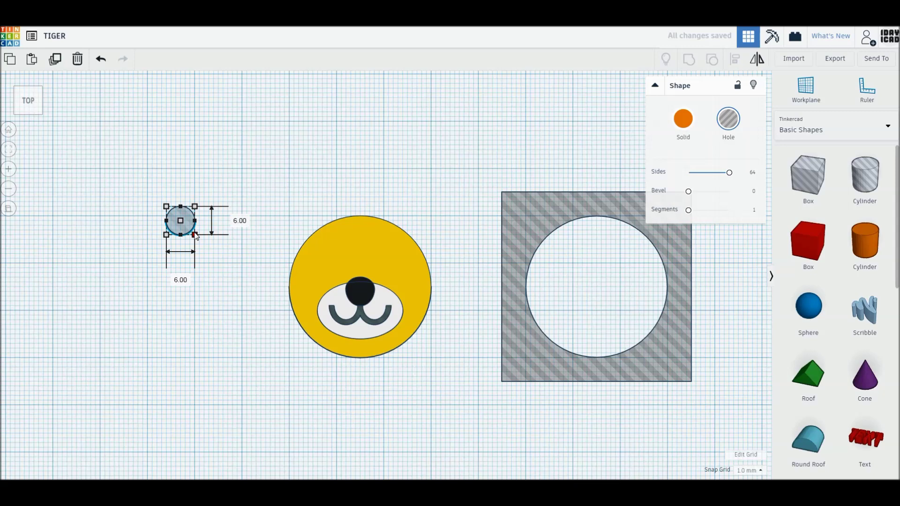
drag(196, 236, 187, 229)
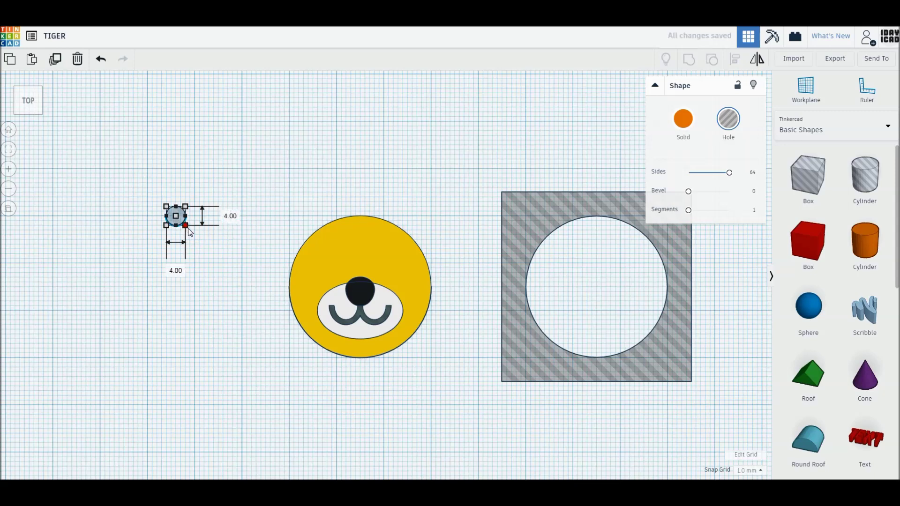
Place the small hole on the face as the first eye, with a copy as the second.
click(209, 245)
mouse_move(187, 226)
mouse_down()
mouse_move(285, 245)
mouse_move(331, 267)
mouse_move(391, 271)
mouse_up()
click(295, 232)
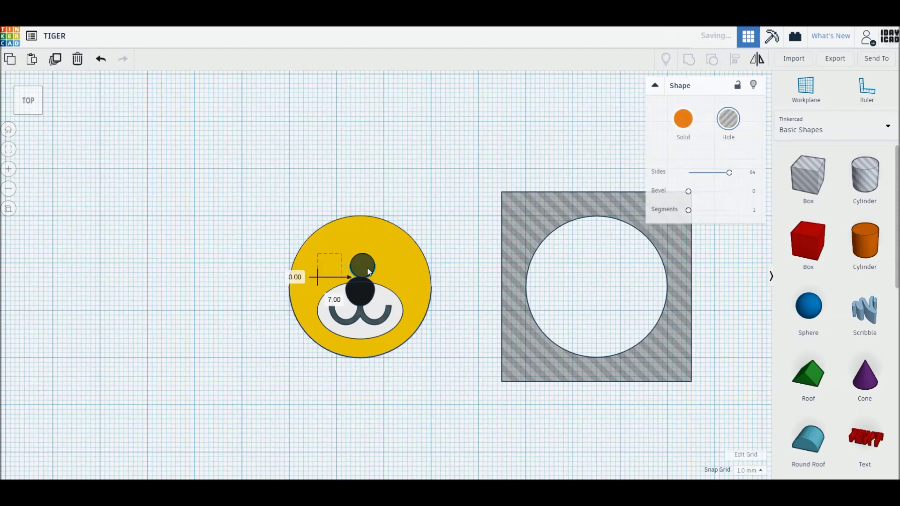
click(328, 205)
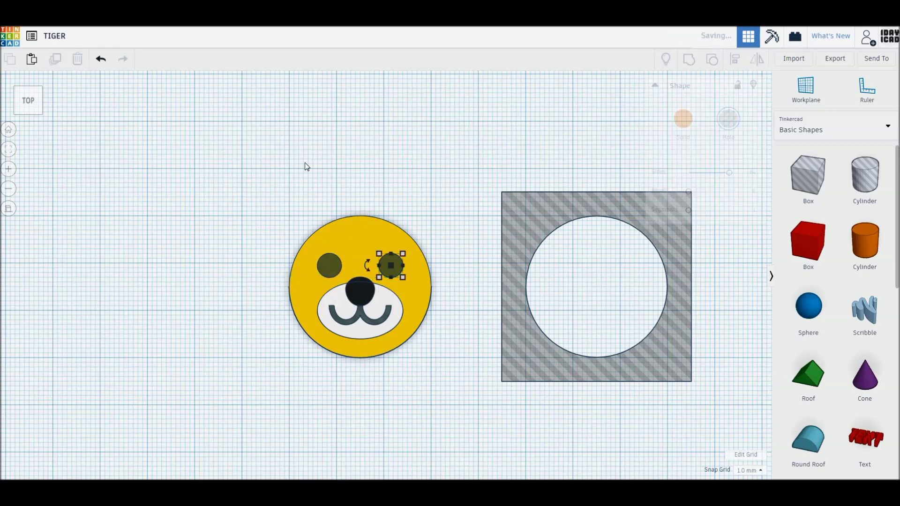
click(865, 241)
Add a black 64-sided cylinder inside the circle and squash it into a narrow 13 mm ellipse.
click(586, 281)
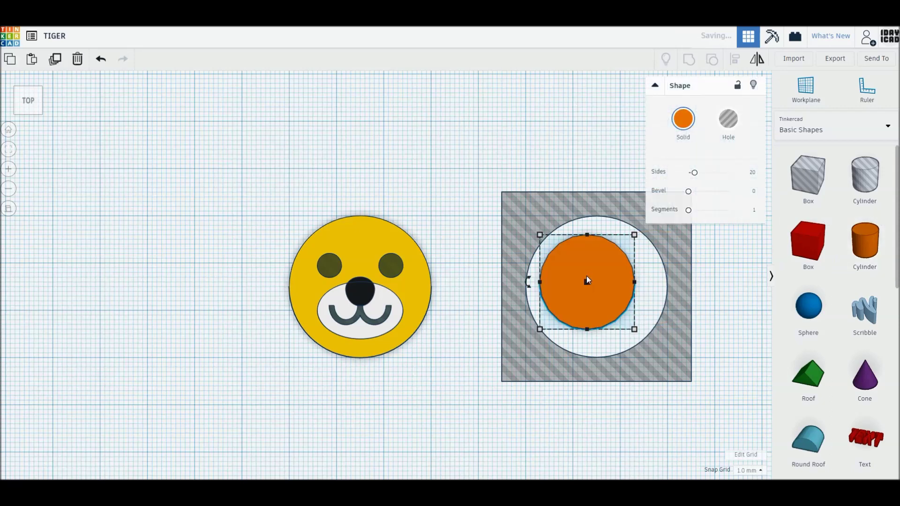
drag(694, 172, 752, 177)
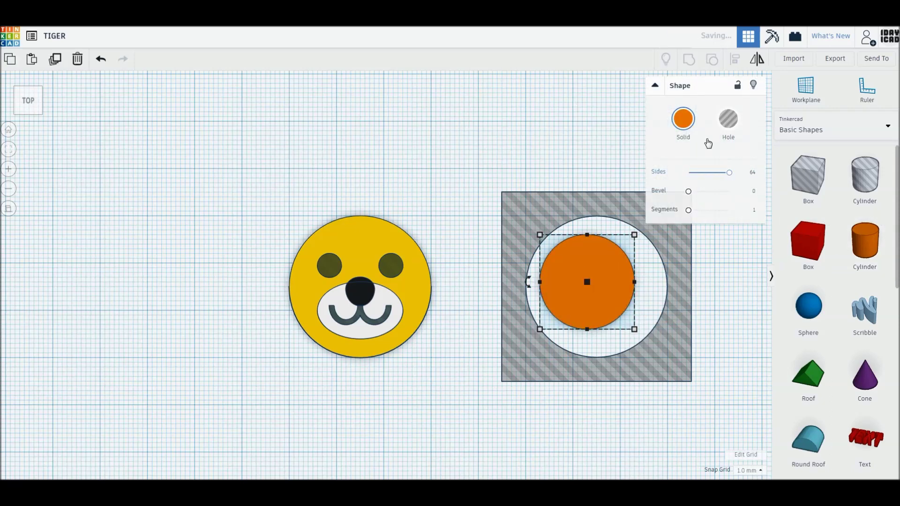
click(682, 120)
click(859, 222)
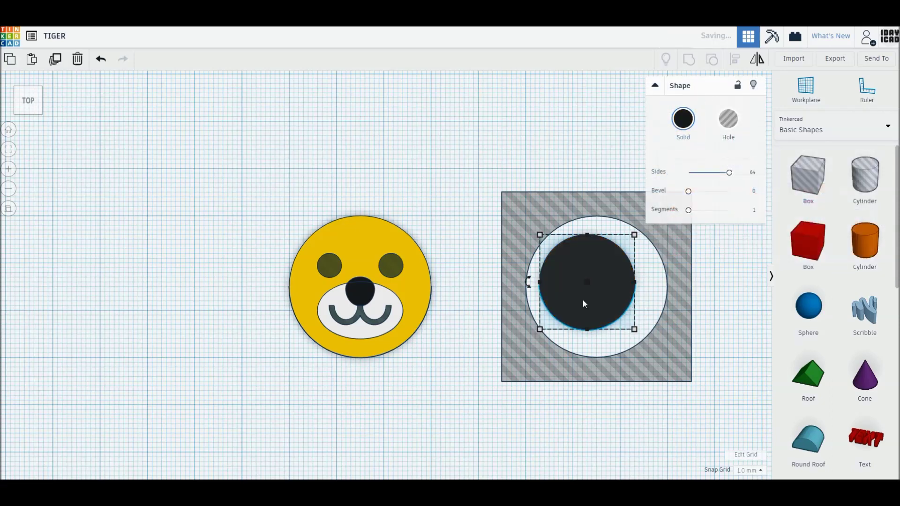
mouse_move(540, 330)
mouse_down()
mouse_move(591, 286)
mouse_move(622, 288)
mouse_move(600, 218)
mouse_up()
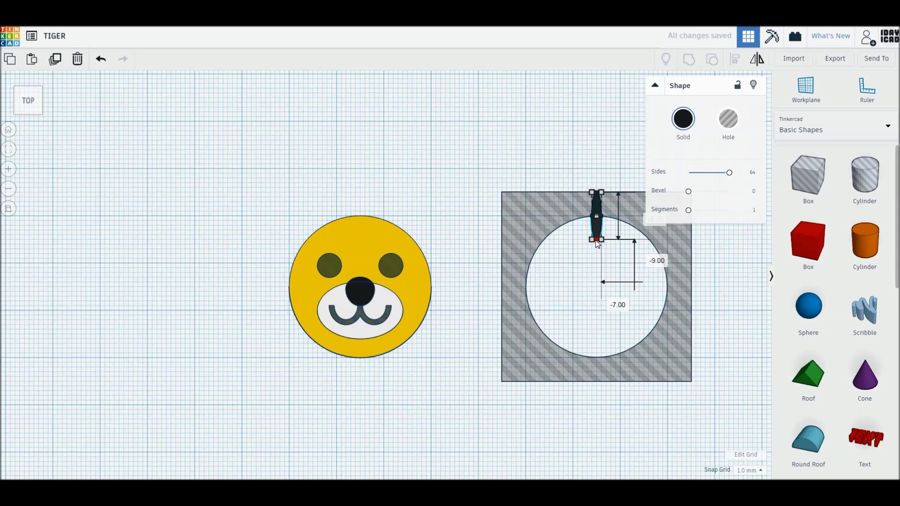
drag(597, 240, 598, 253)
Copy the ellipse into horizontal stripes across the first, the second 2 mm lower.
click(607, 261)
click(598, 234)
mouse_move(598, 234)
alt+mouse_down()
mouse_move(601, 307)
mouse_move(629, 303)
mouse_move(603, 233)
alt+mouse_up()
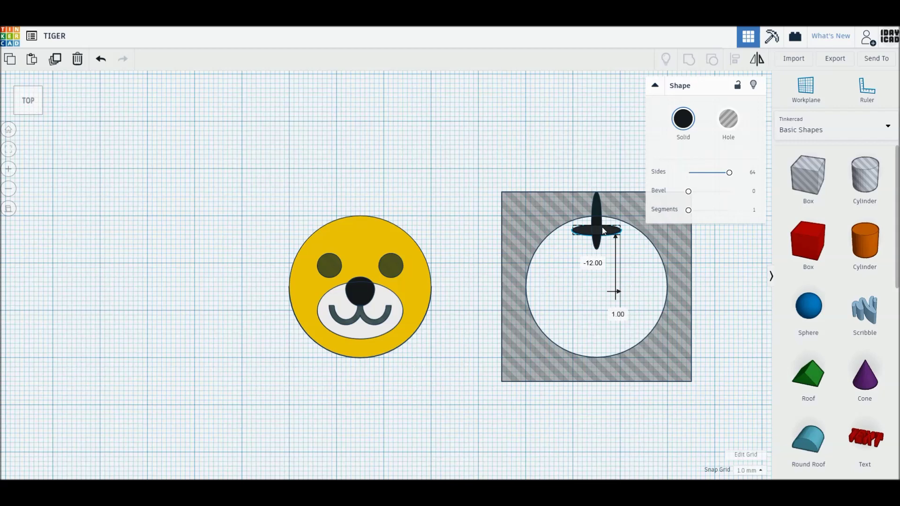
key(Up)
alt+drag(603, 231, 610, 239)
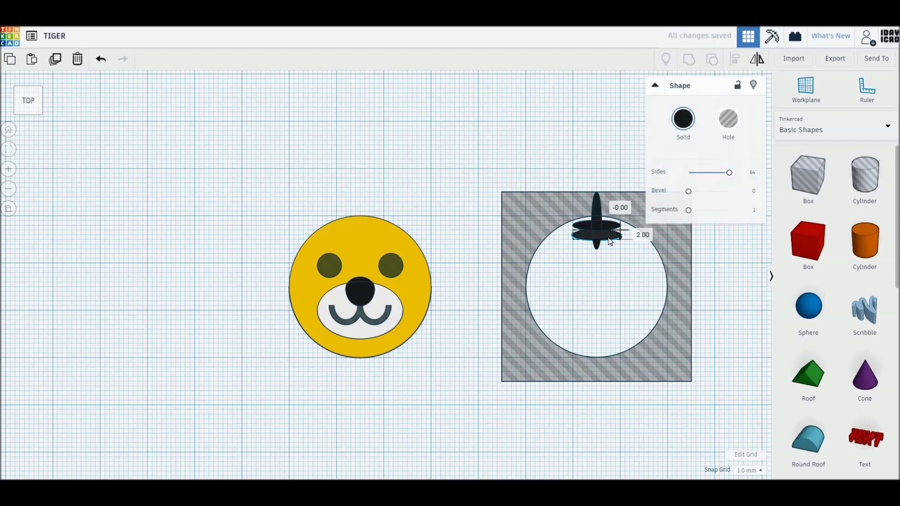
Widen the upper-left stripe to 11 mm.
click(619, 272)
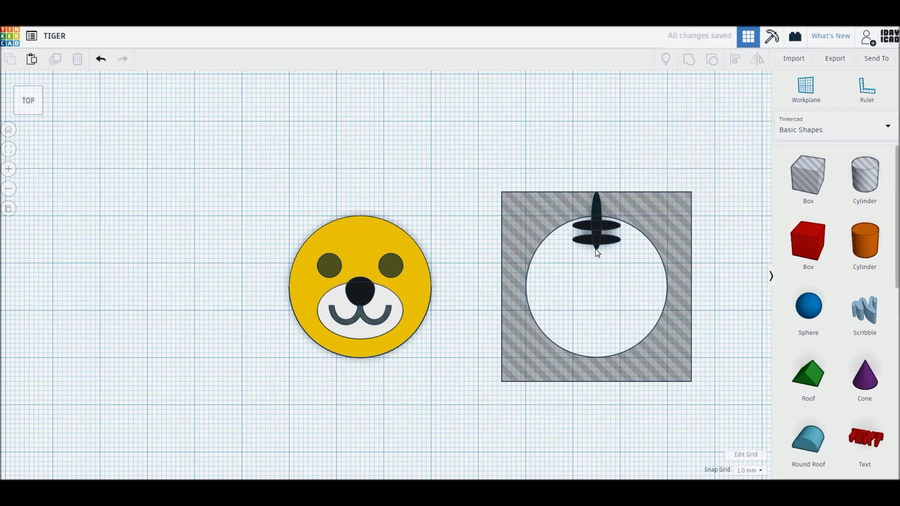
click(597, 253)
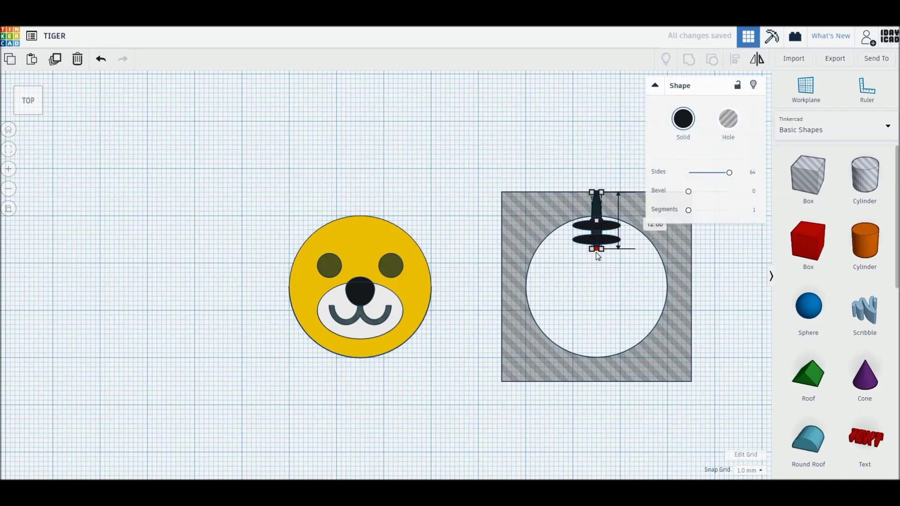
click(585, 286)
click(581, 227)
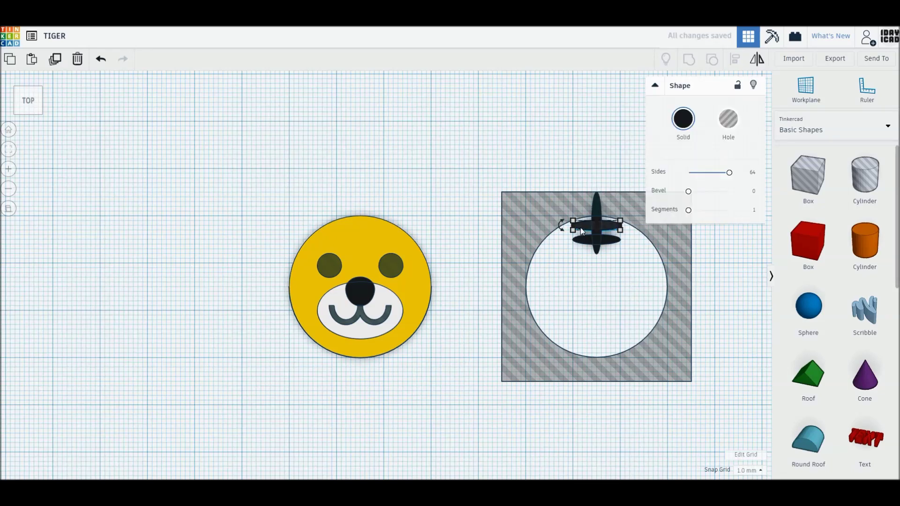
click(627, 265)
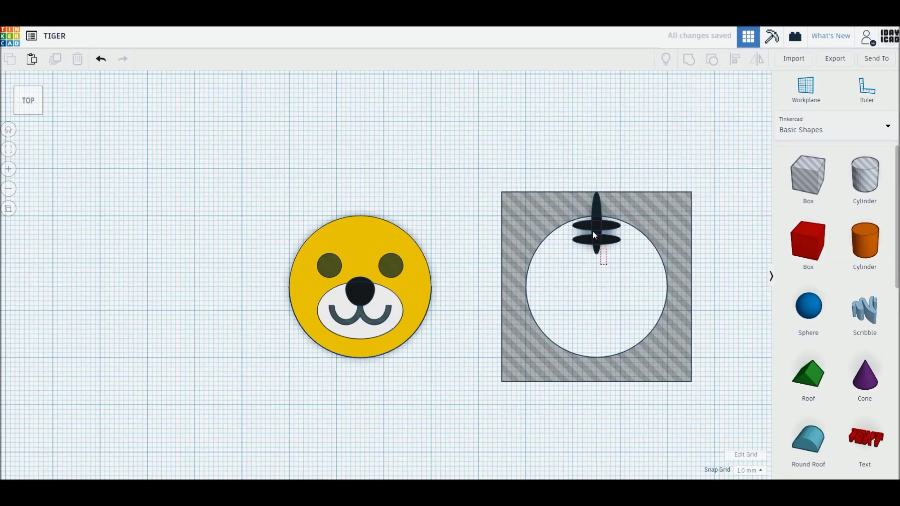
mouse_move(626, 257)
mouse_down()
mouse_move(612, 230)
mouse_move(541, 289)
mouse_up()
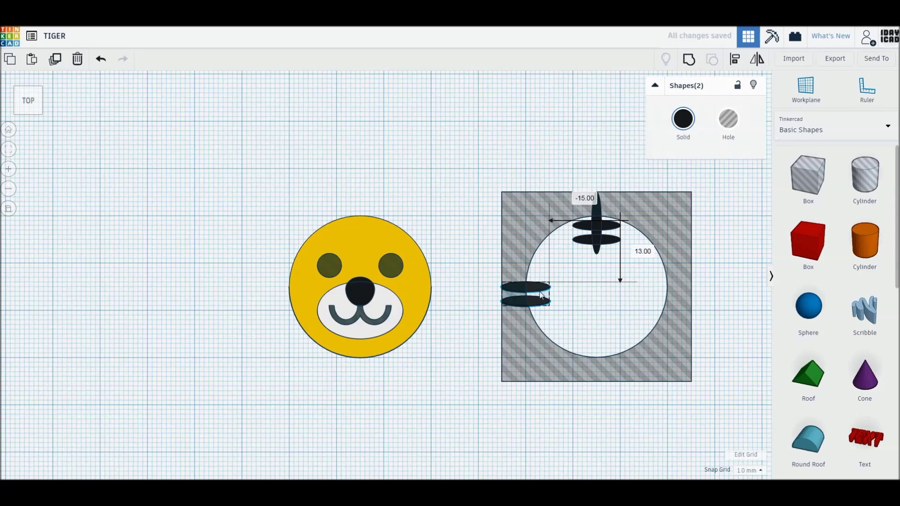
click(567, 306)
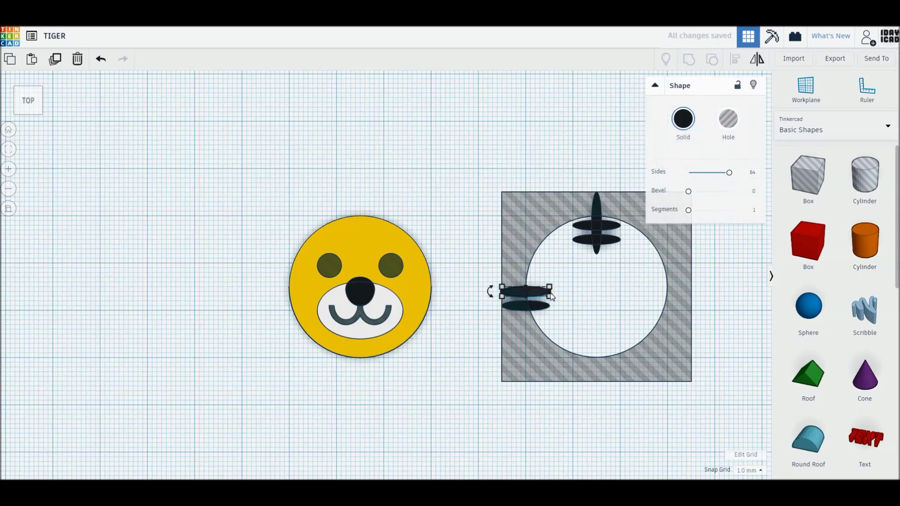
drag(550, 296, 556, 294)
click(567, 321)
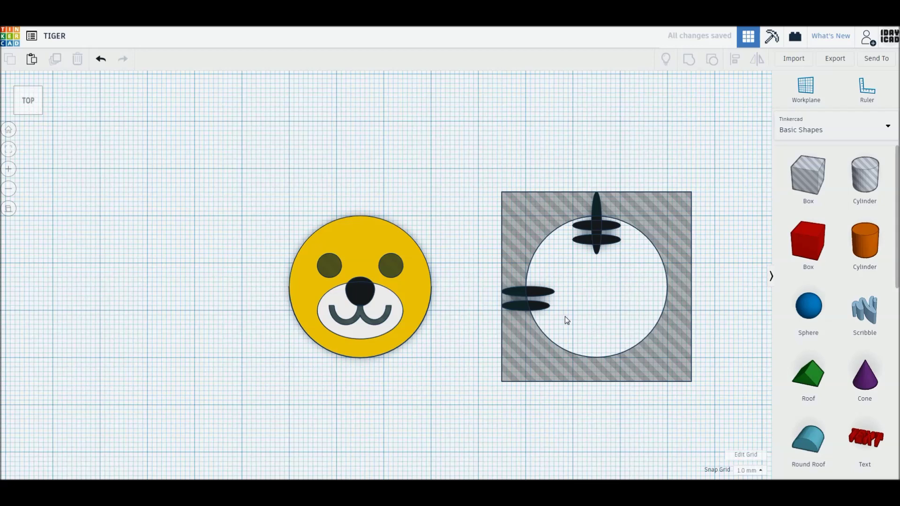
Duplicate the left stripes to the right side at the square's edge, then group everything with the square.
drag(539, 287, 676, 295)
key(ctrl+d)
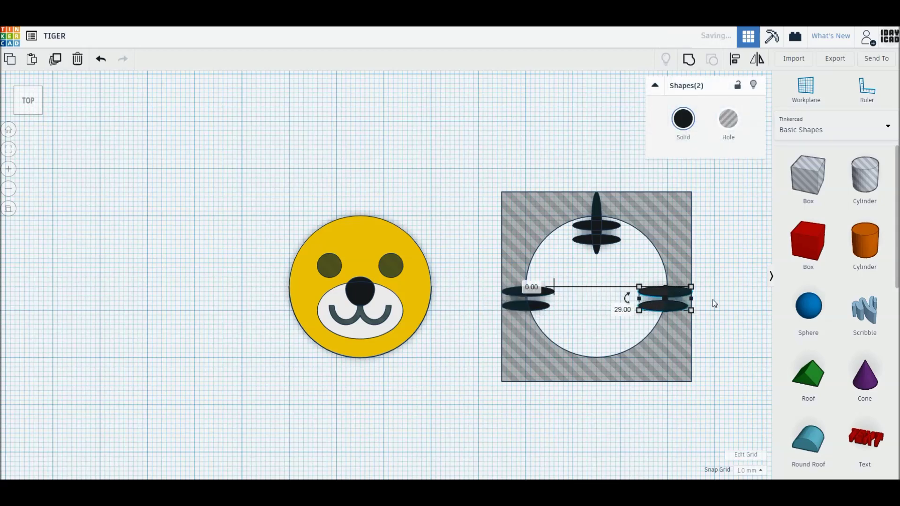
click(712, 300)
click(659, 311)
key(Right)
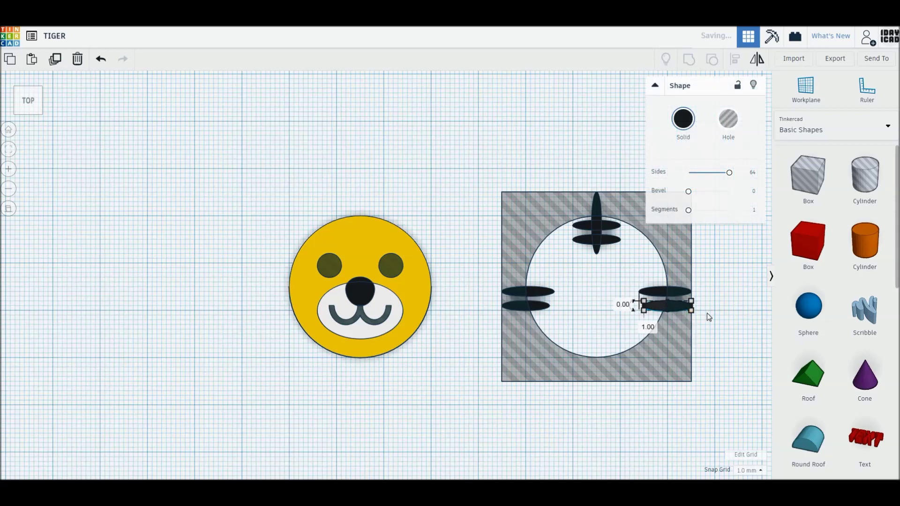
click(707, 313)
drag(504, 178, 702, 381)
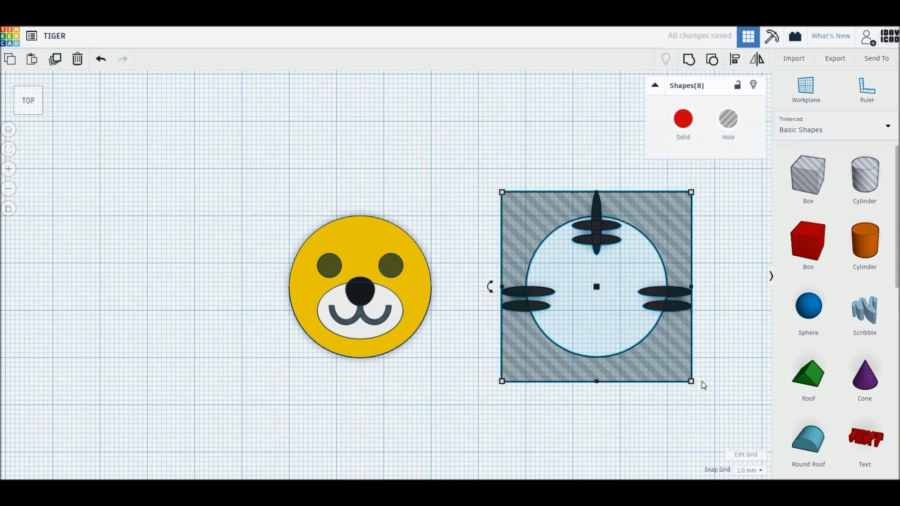
key(ctrl+g)
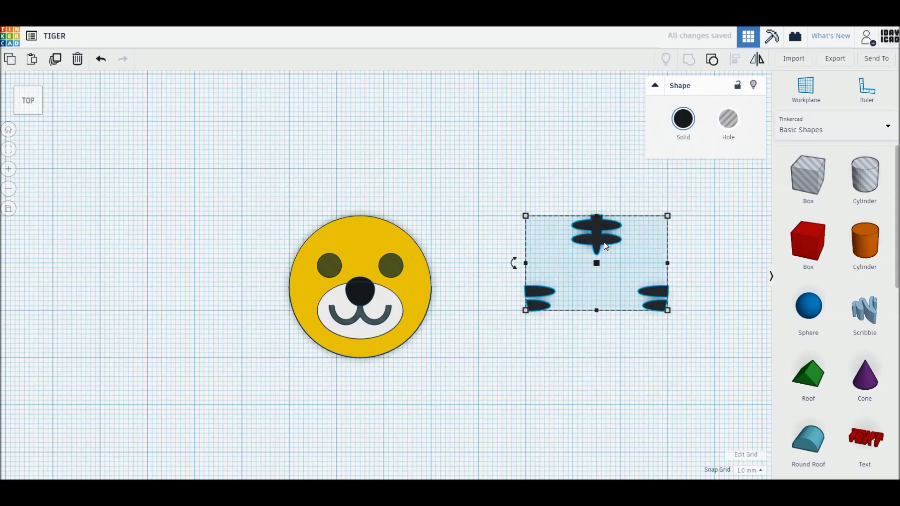
Move the clipped stripe group onto the tiger face and drop a new cylinder to its right.
drag(597, 233, 361, 231)
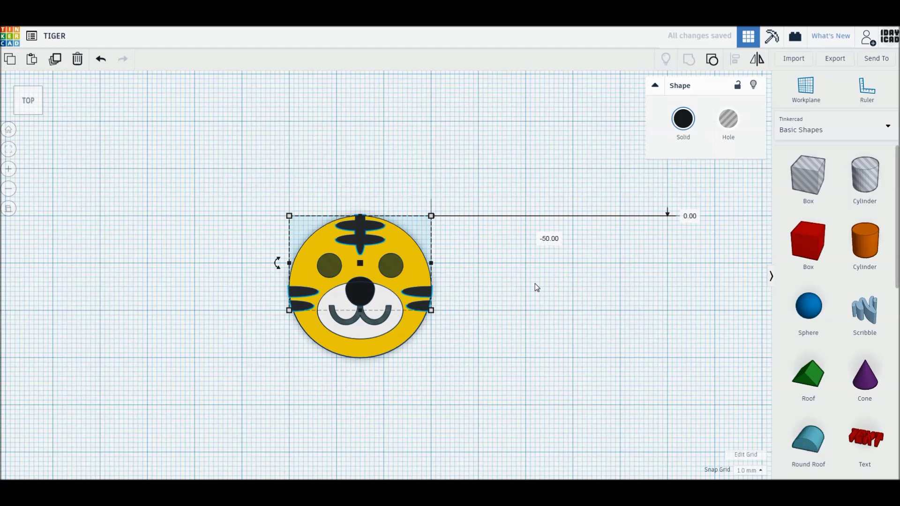
click(535, 283)
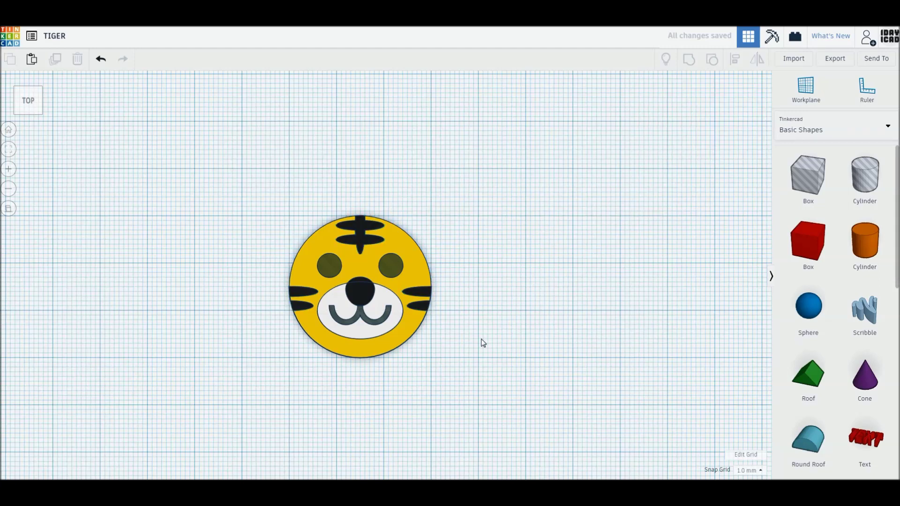
drag(864, 243, 572, 278)
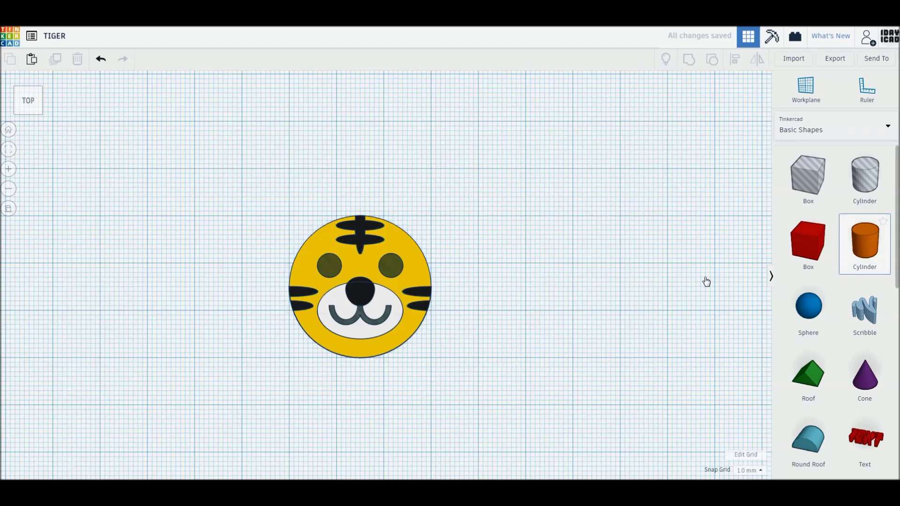
Make the new cylinder 64-sided, about 10 mm wide and yellow-orange.
drag(692, 173, 763, 180)
drag(620, 324, 573, 278)
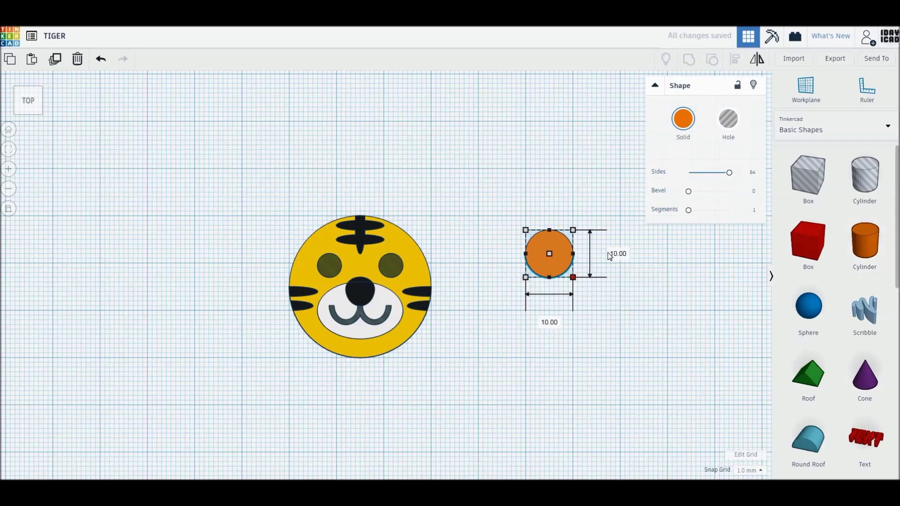
click(682, 119)
click(707, 222)
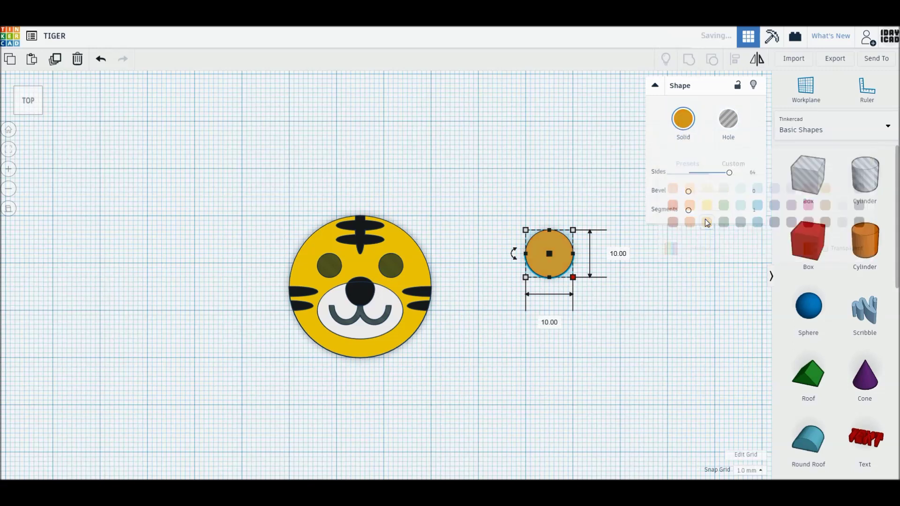
click(585, 286)
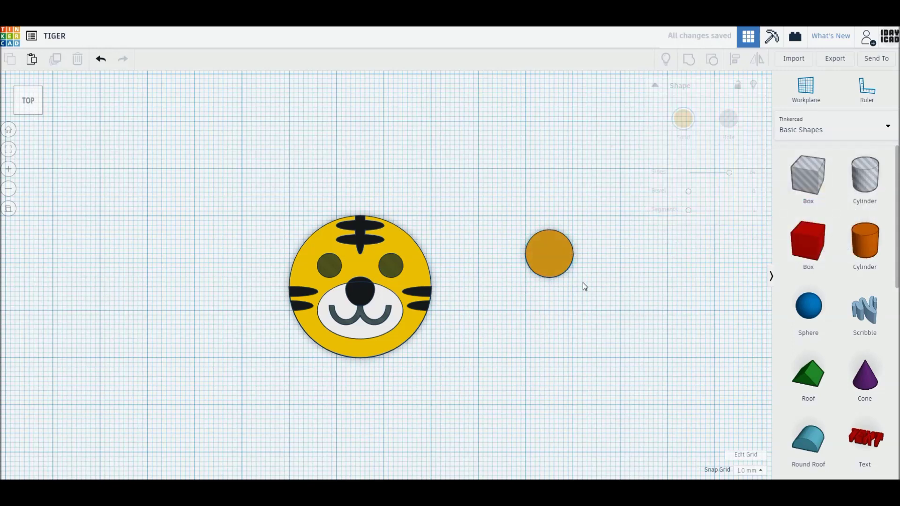
Shrink the small cylinder to 8 × 8 mm and turn it into a hole.
click(567, 272)
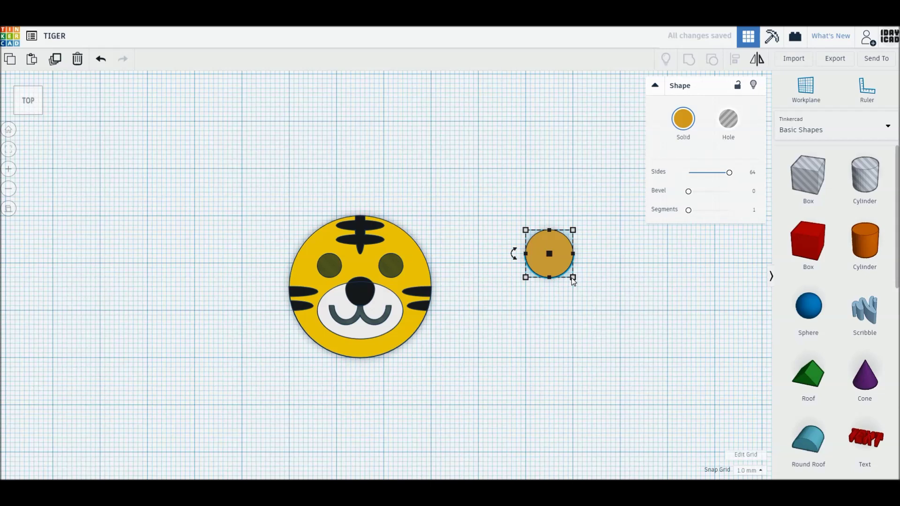
drag(571, 277, 568, 273)
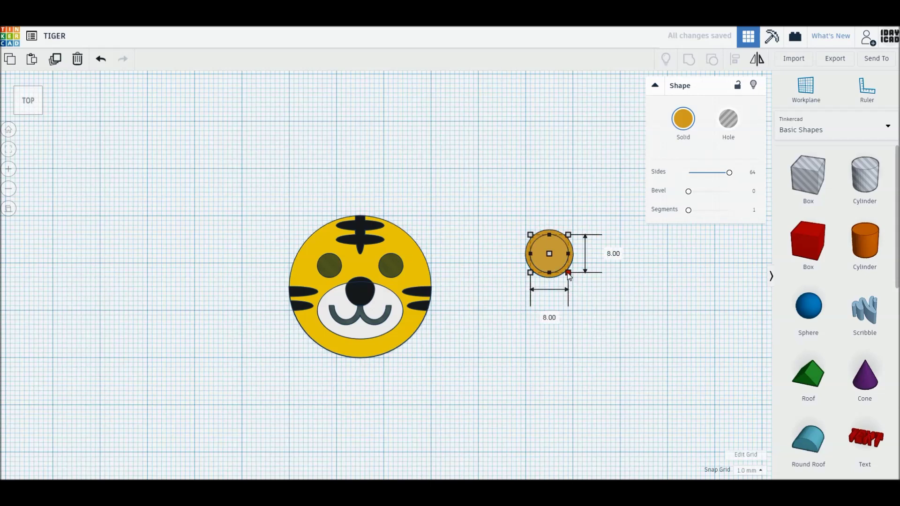
key(h)
shift+click(561, 262)
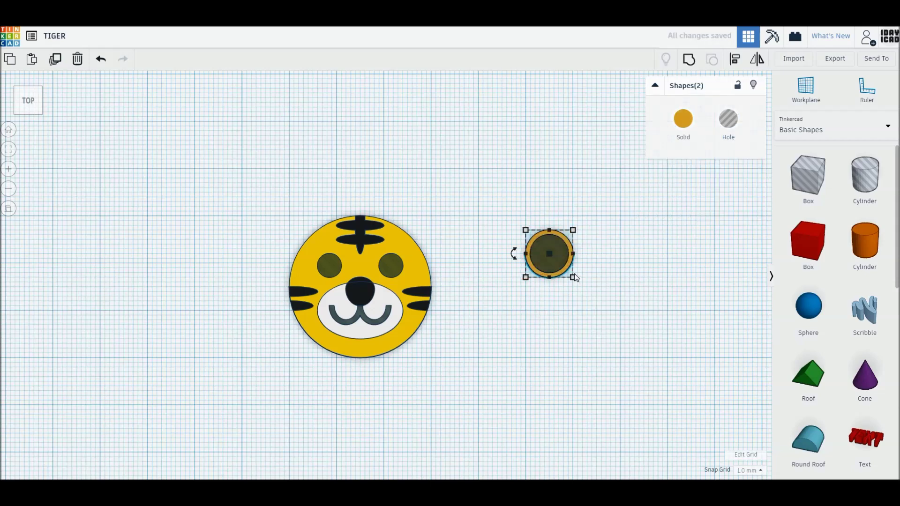
click(574, 274)
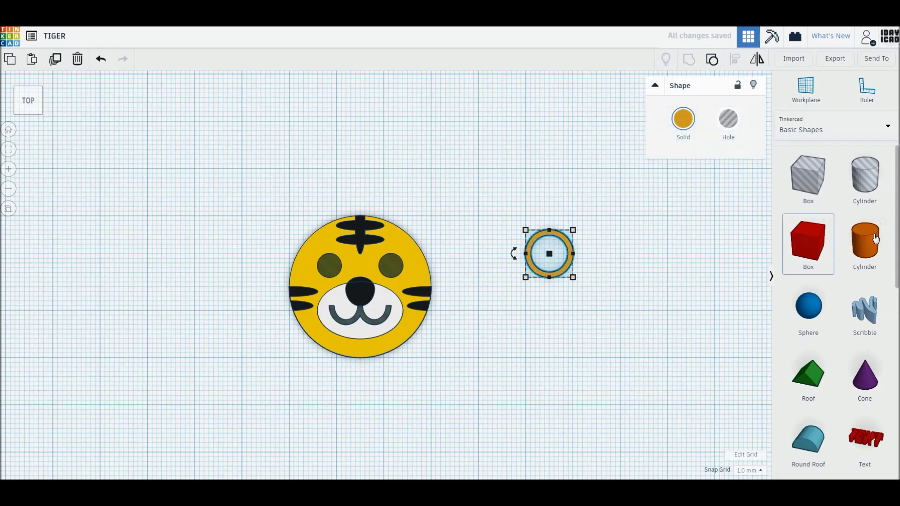
Add a 64-sided 7 × 7 mm cylinder inside the ring and colour it light peach.
drag(865, 241, 664, 344)
drag(695, 173, 755, 178)
mouse_move(686, 362)
mouse_down()
mouse_move(626, 301)
mouse_move(557, 263)
mouse_move(532, 237)
mouse_up()
click(600, 304)
click(540, 244)
click(682, 121)
click(707, 186)
click(573, 307)
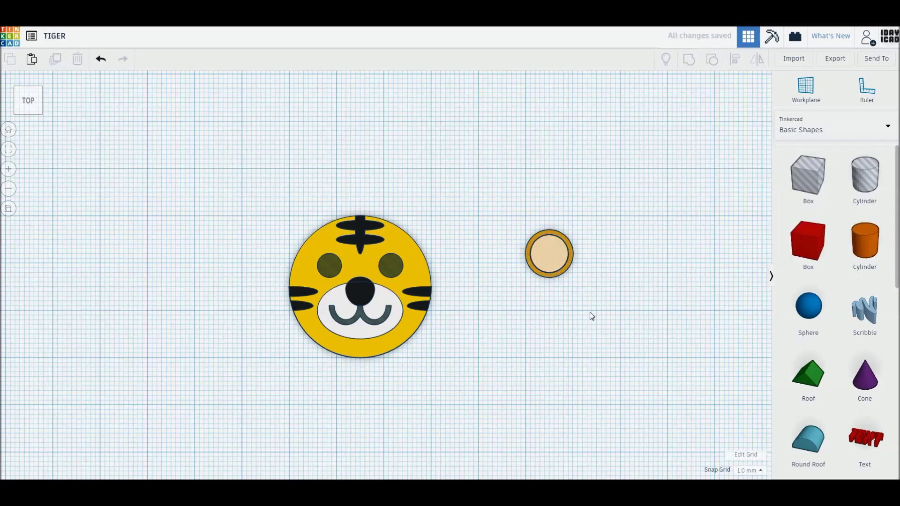
right_drag(573, 307, 570, 284)
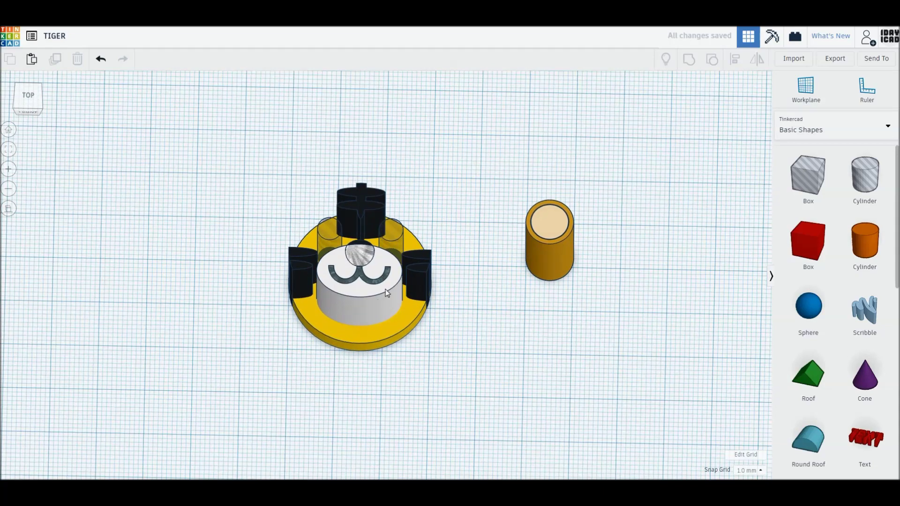
Set the muzzle height to 6 mm, the stripes to 5 mm and the nose to 7 mm.
click(378, 300)
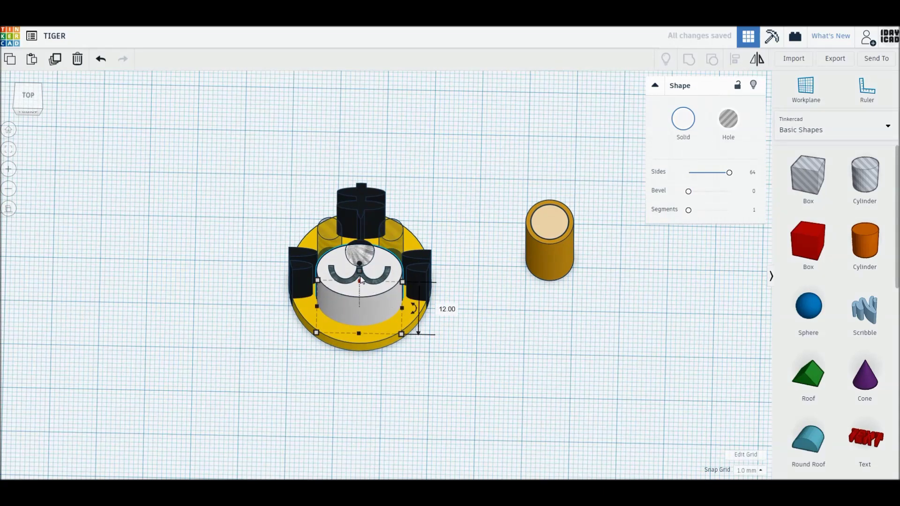
click(402, 288)
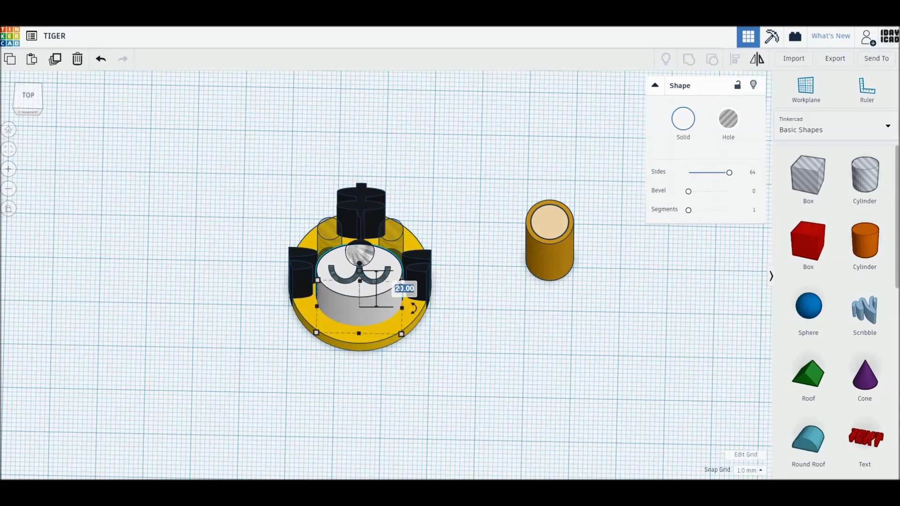
text(6)
key(Return)
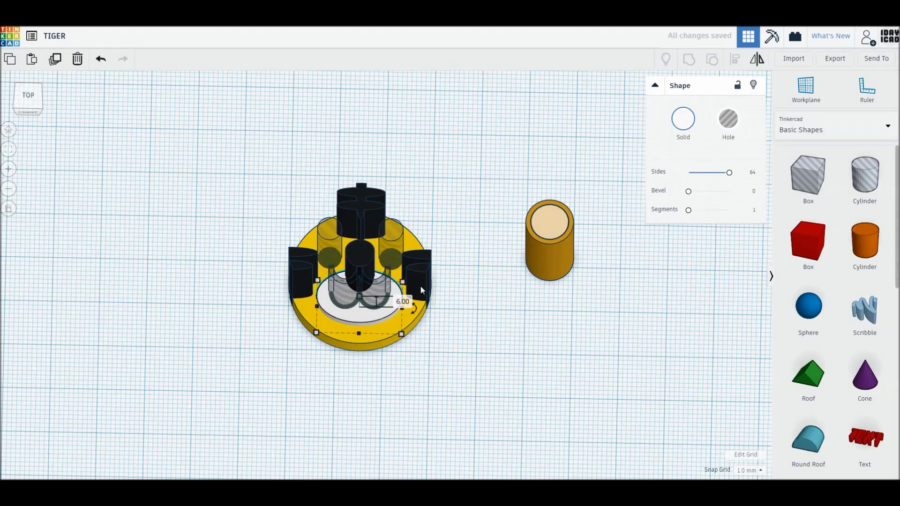
click(417, 276)
click(405, 246)
text(5)
key(Return)
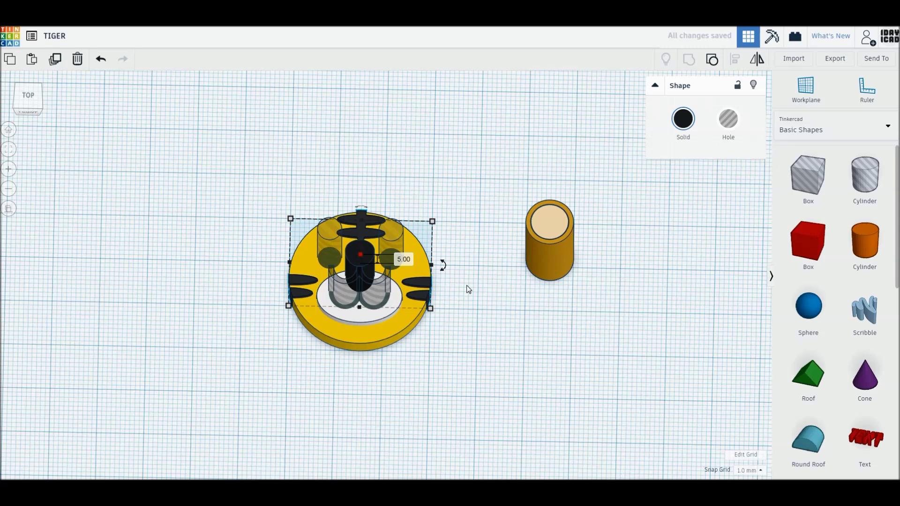
click(371, 276)
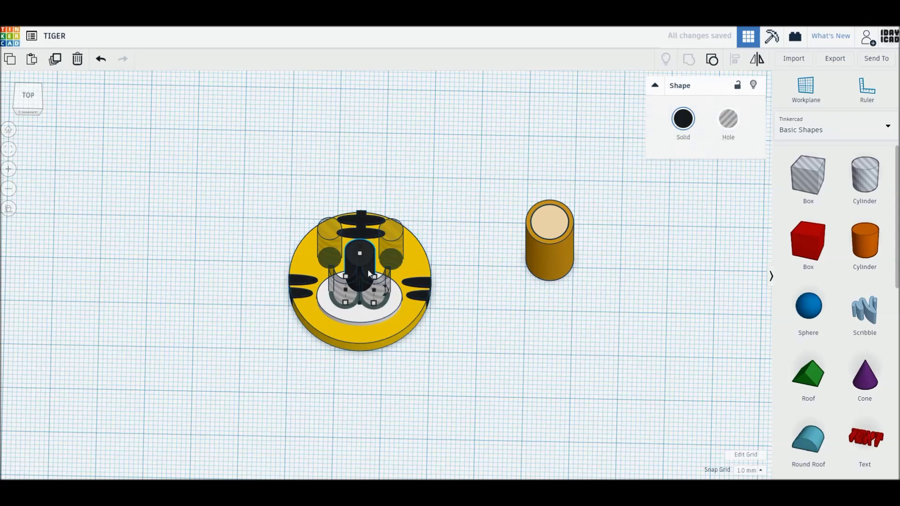
click(405, 272)
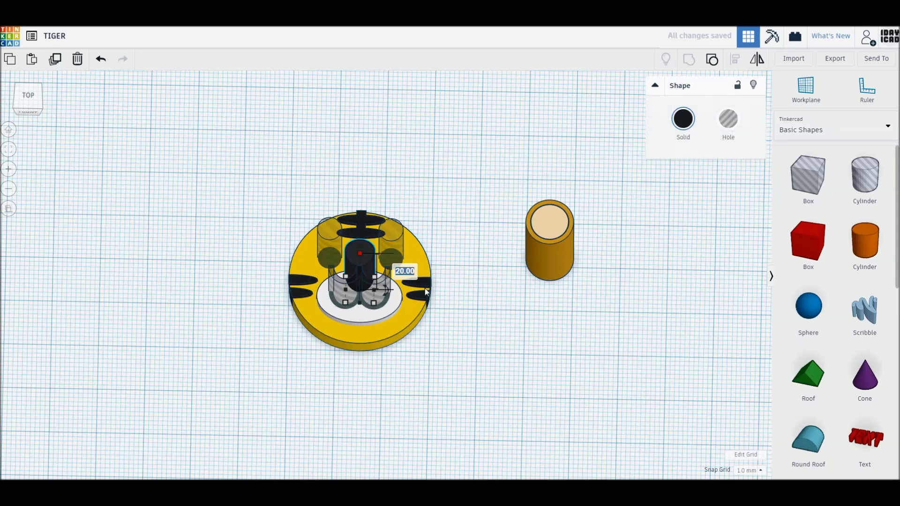
text(7)
key(Return)
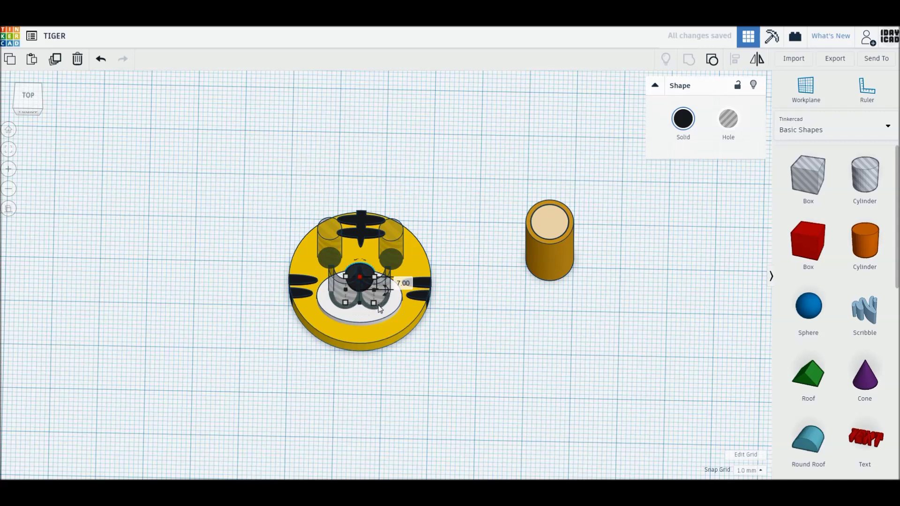
Set both the orange and peach ear cylinders to 7 mm tall.
click(551, 254)
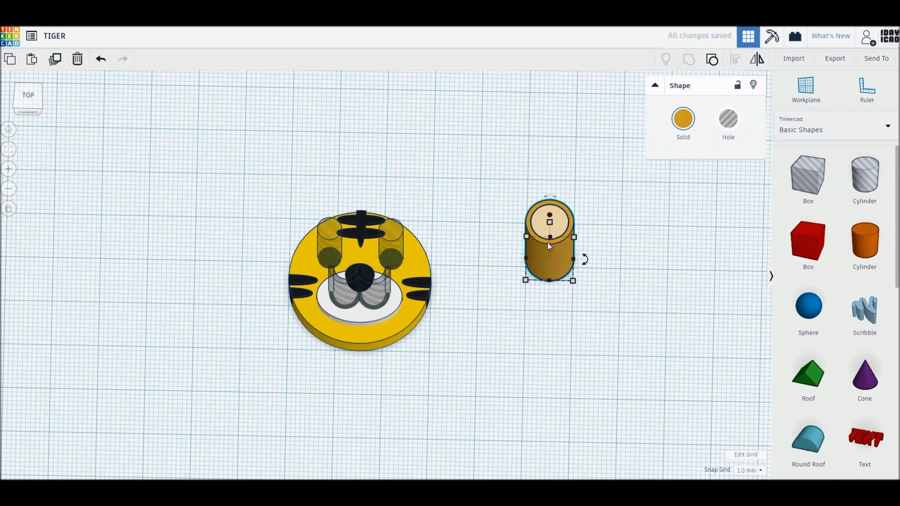
click(595, 240)
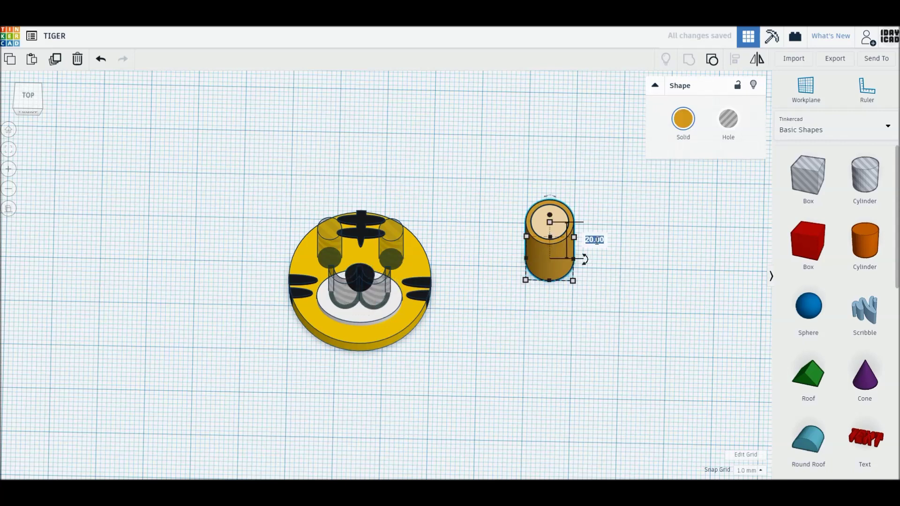
text(7)
key(Return)
click(552, 217)
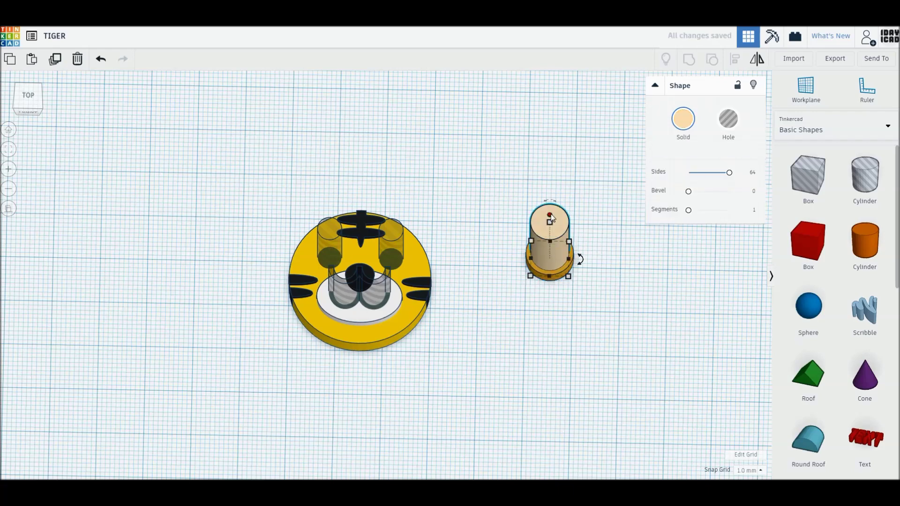
click(595, 240)
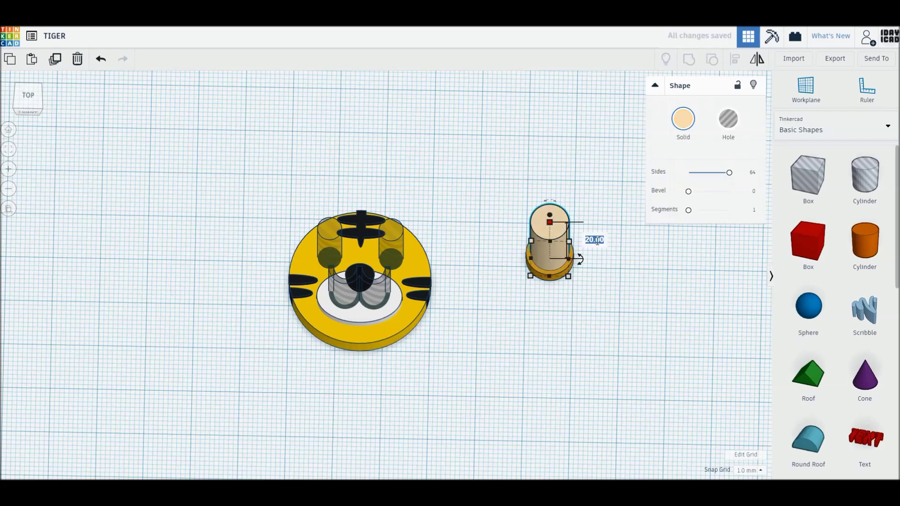
text(7)
key(Return)
Group the two ear cylinders and enable Multicolor to keep their orange and peach.
drag(522, 202, 585, 305)
key(ctrl+g)
click(684, 119)
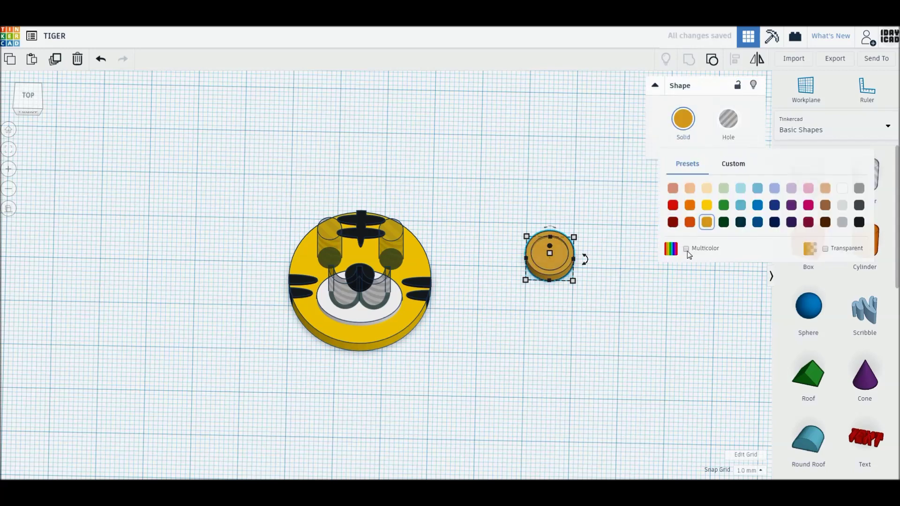
click(687, 249)
click(362, 163)
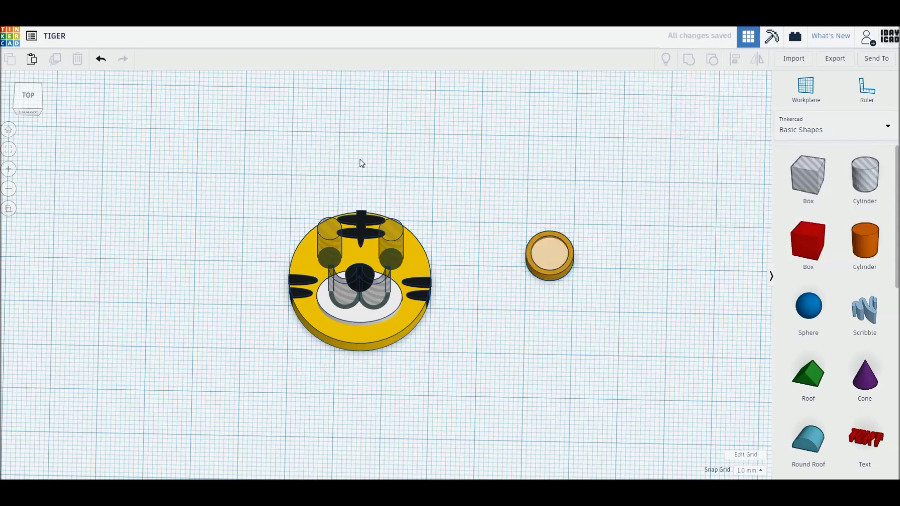
Nudge both eye holes and the mouth hole slightly upward.
click(324, 248)
shift+click(391, 248)
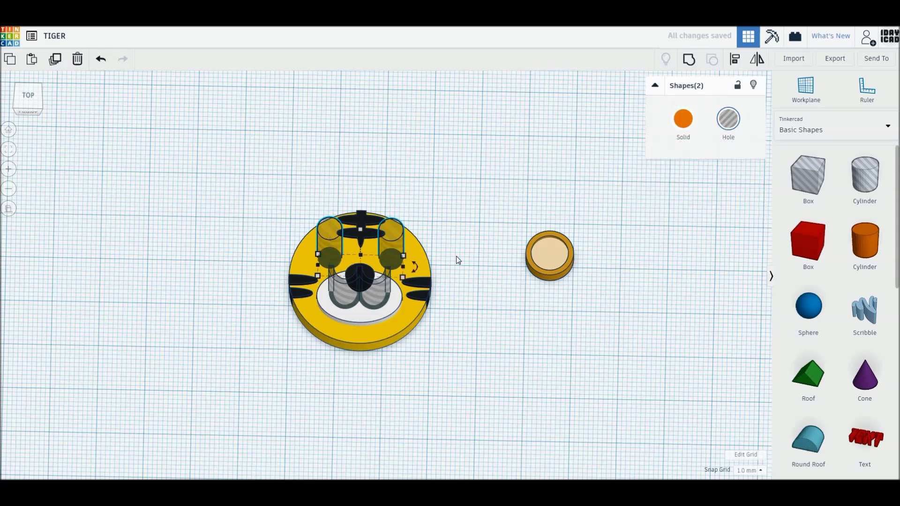
key(Up)
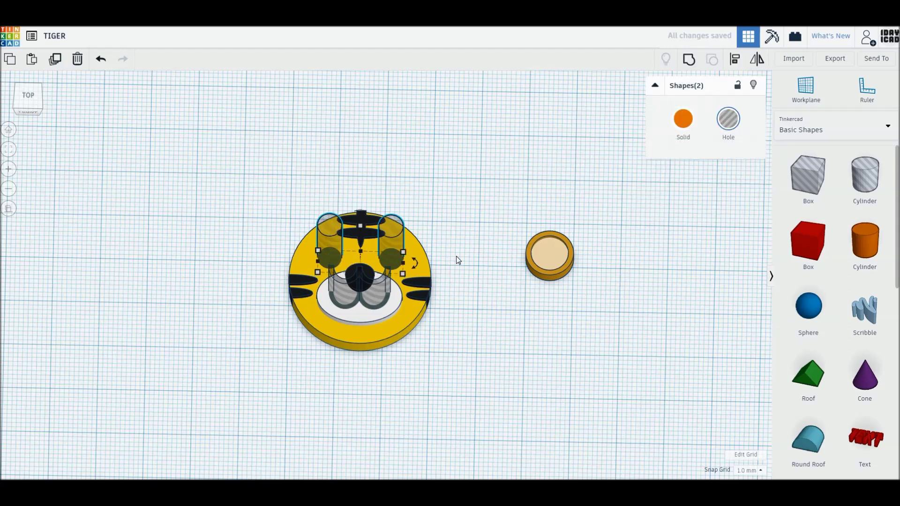
click(337, 305)
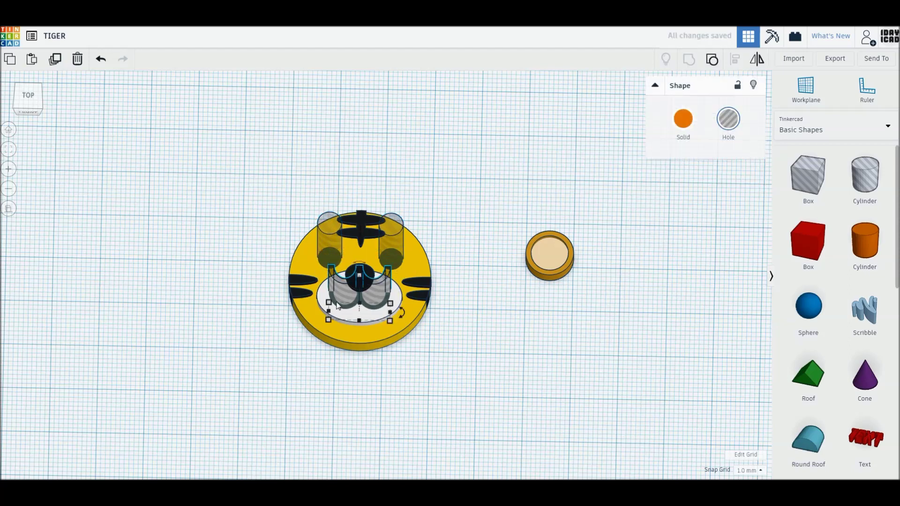
key(Up)
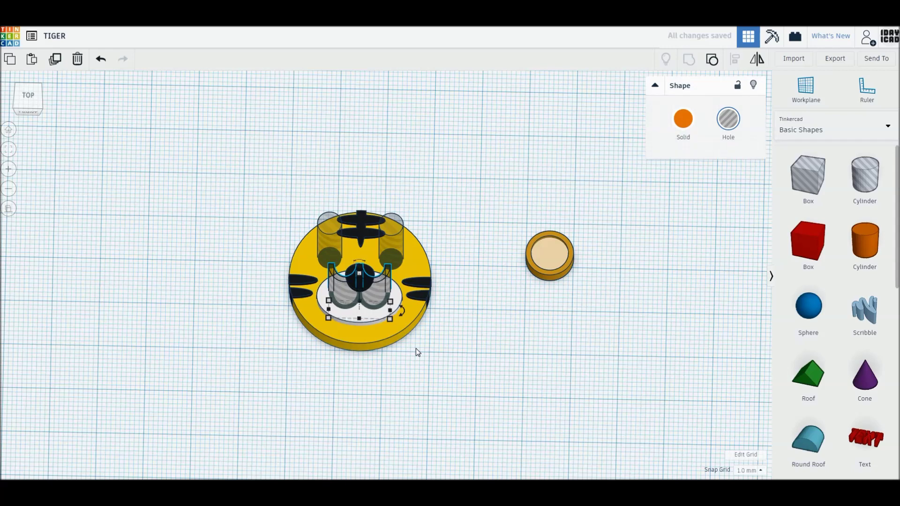
Cut the mouth into the white muzzle, then group all six face parts.
shift+click(393, 295)
key(ctrl+g)
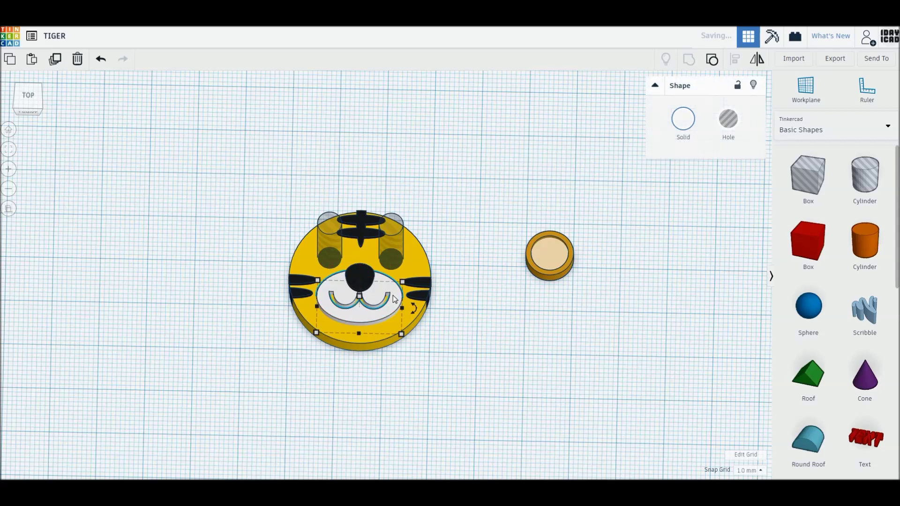
click(473, 314)
drag(271, 182, 457, 388)
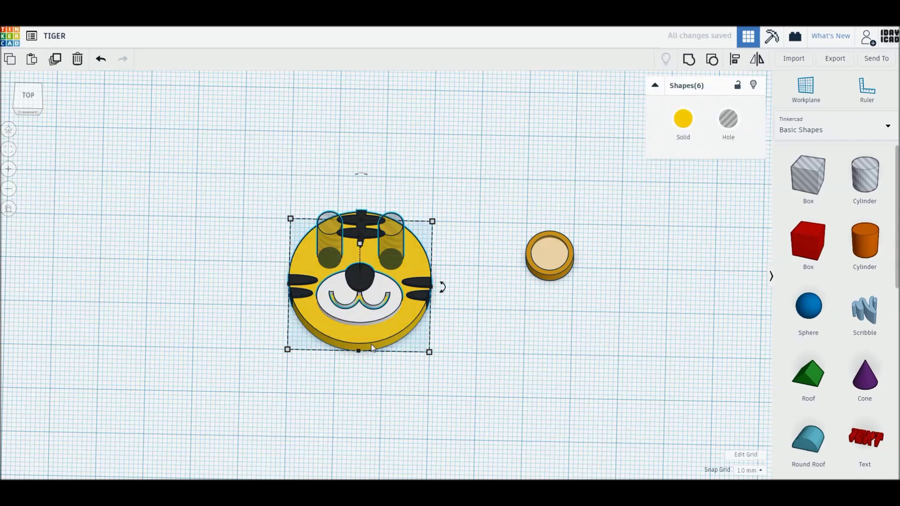
key(ctrl+g)
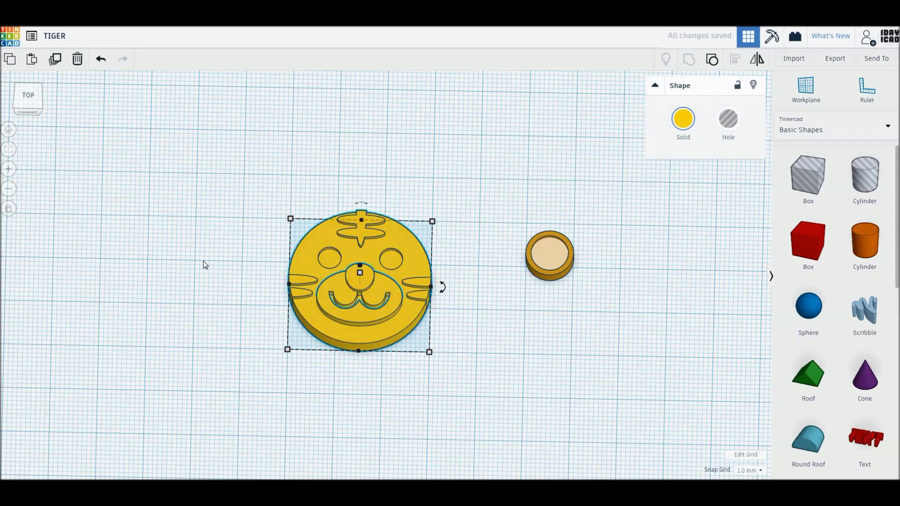
Enable Multicolor on the tiger group to restore its yellow, white and black, then return to top view.
click(683, 118)
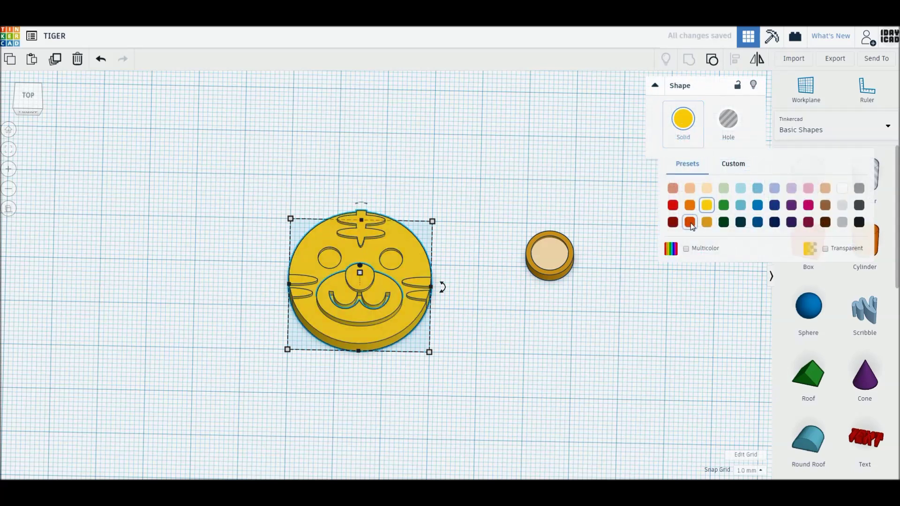
click(687, 250)
click(559, 195)
mouse_move(461, 189)
right_down()
mouse_move(425, 204)
mouse_move(302, 219)
right_up()
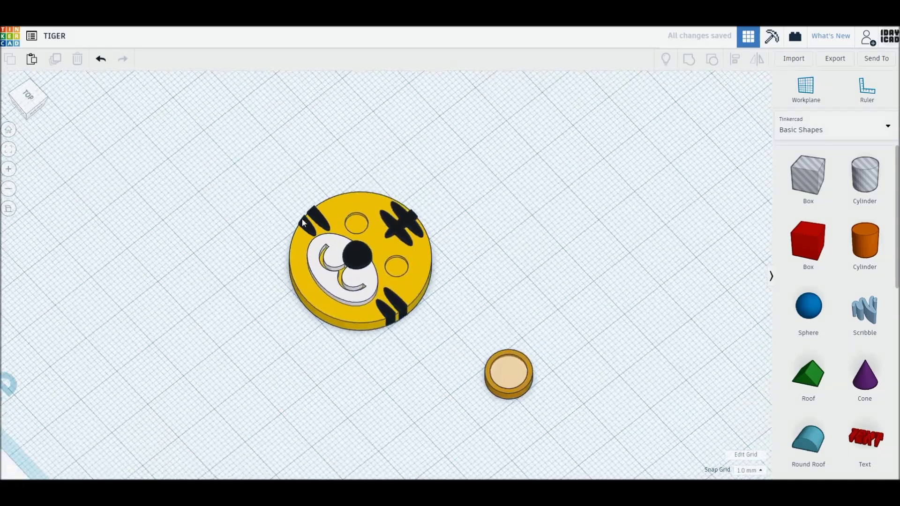
right_drag(302, 218, 386, 260)
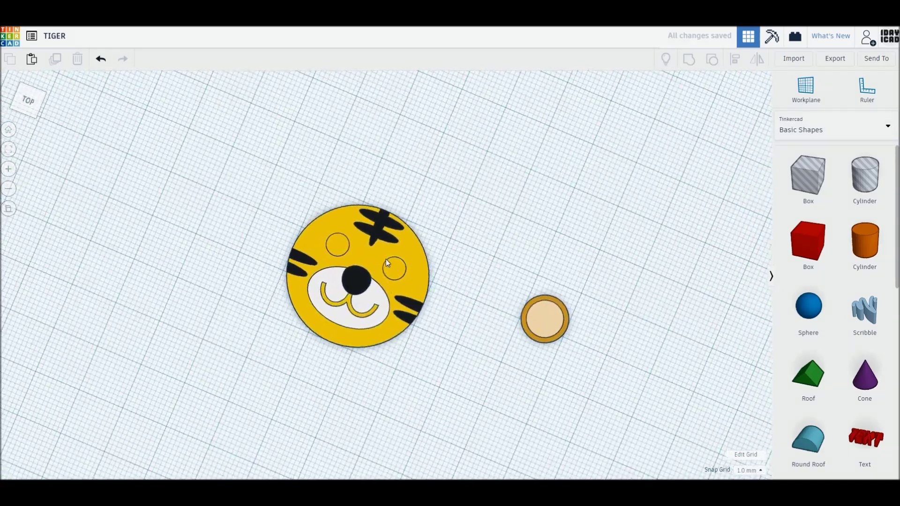
right_drag(410, 222, 542, 285)
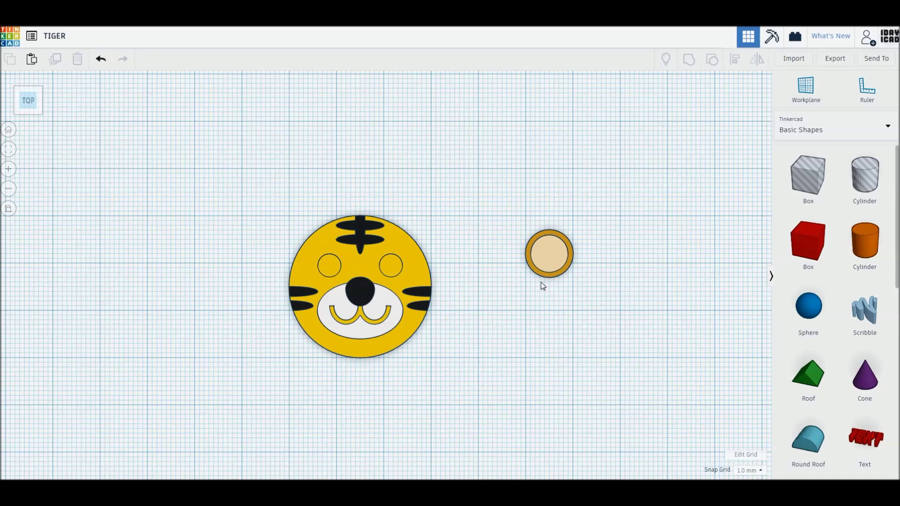
Place the ear on the face's top-right edge and a duplicate at the top-left.
drag(548, 254, 409, 236)
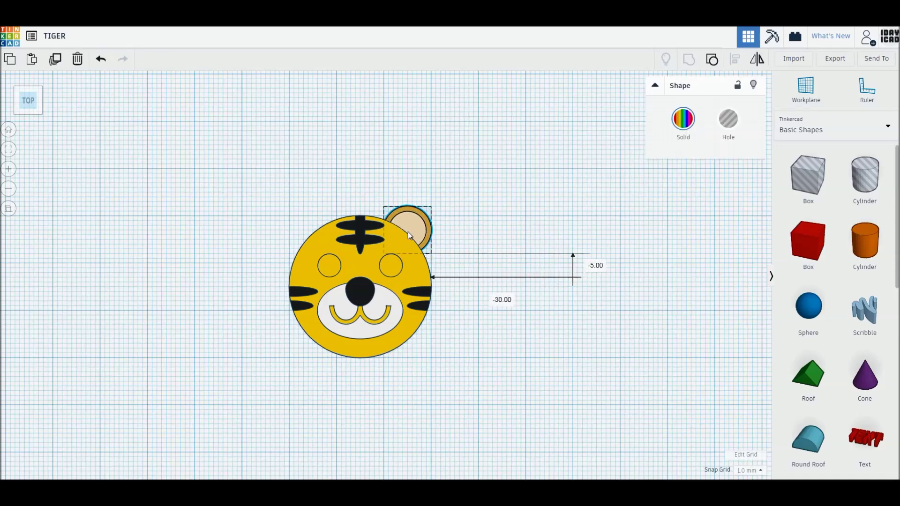
key(Up)
key(Right)
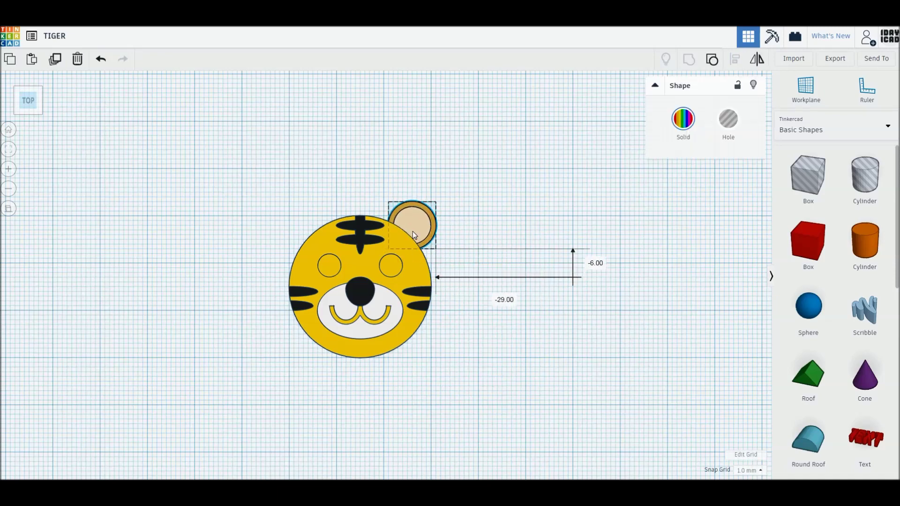
key(ctrl+d)
drag(420, 229, 322, 230)
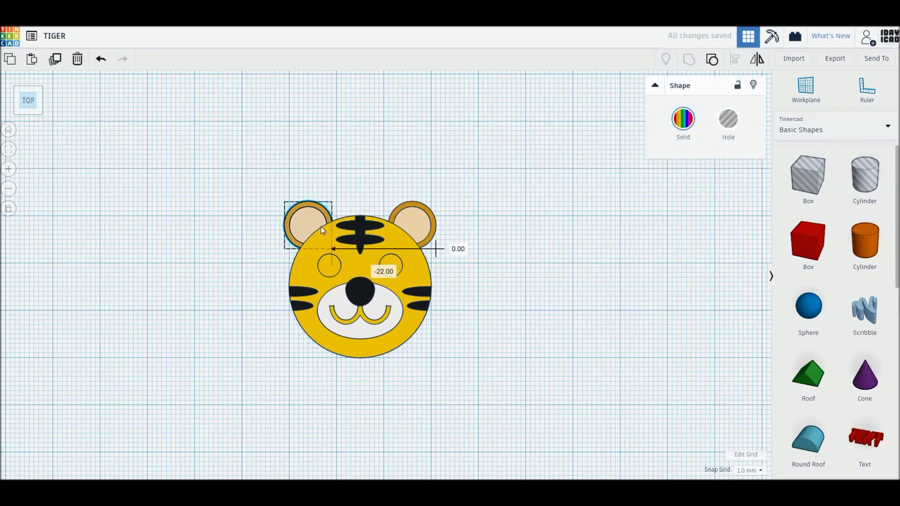
click(499, 223)
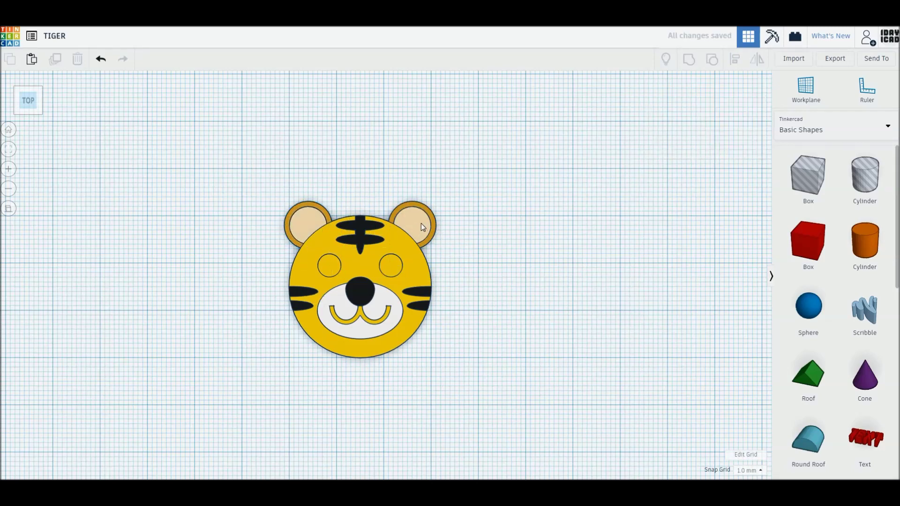
Shift both ears slightly down and outward against the head.
drag(421, 223, 425, 233)
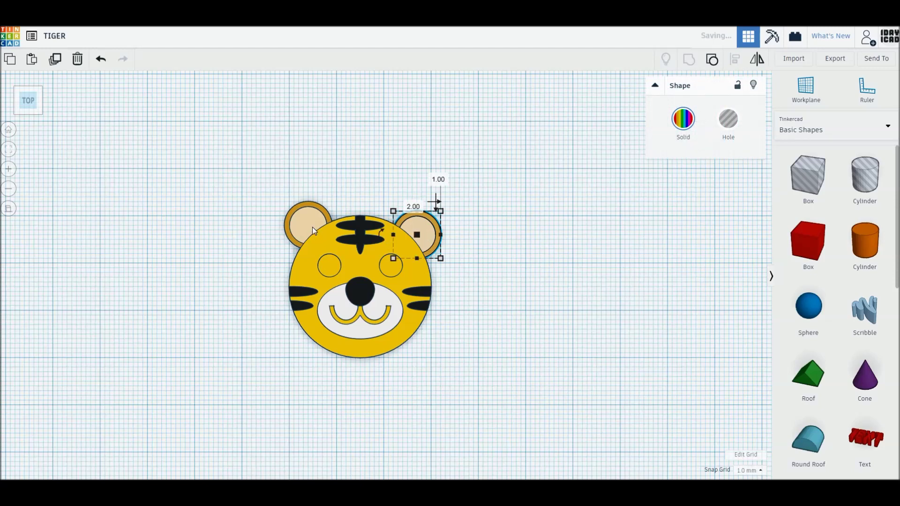
drag(308, 219, 308, 233)
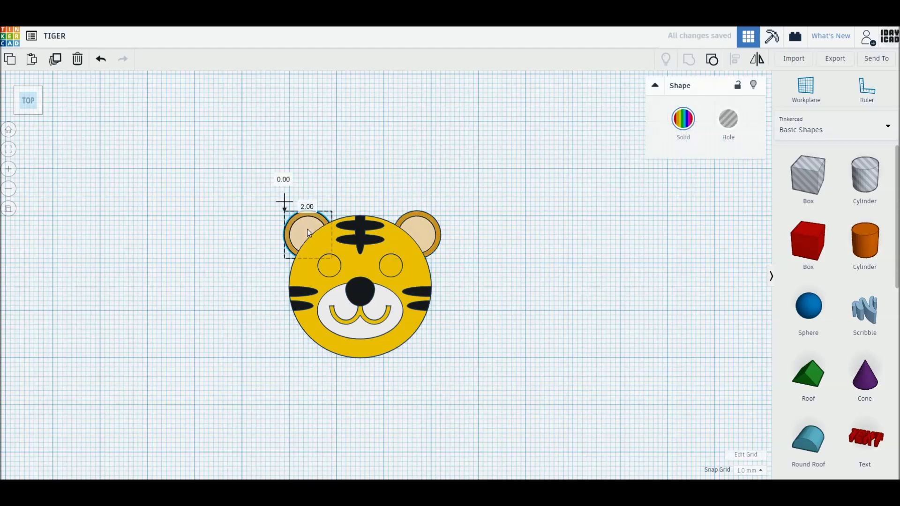
click(525, 265)
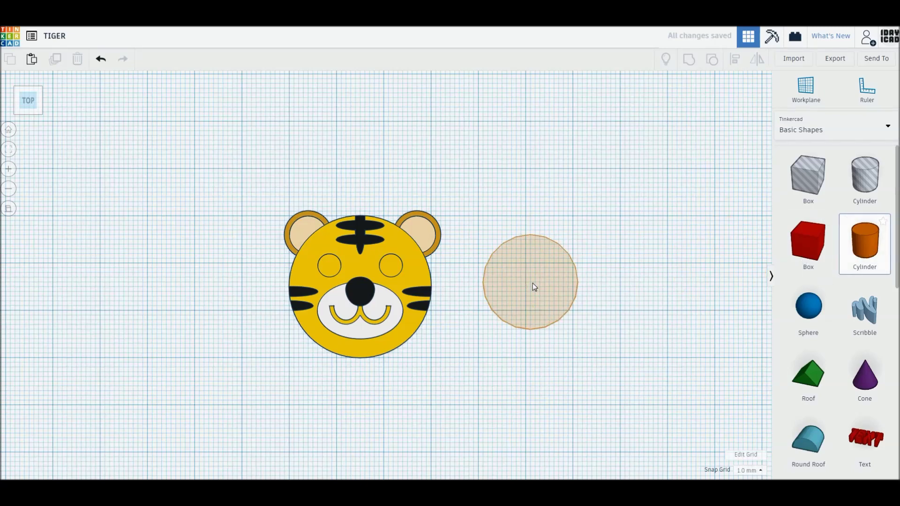
Add a smooth 64-sided black cylinder beside the tiger.
drag(865, 241, 532, 283)
drag(694, 172, 729, 172)
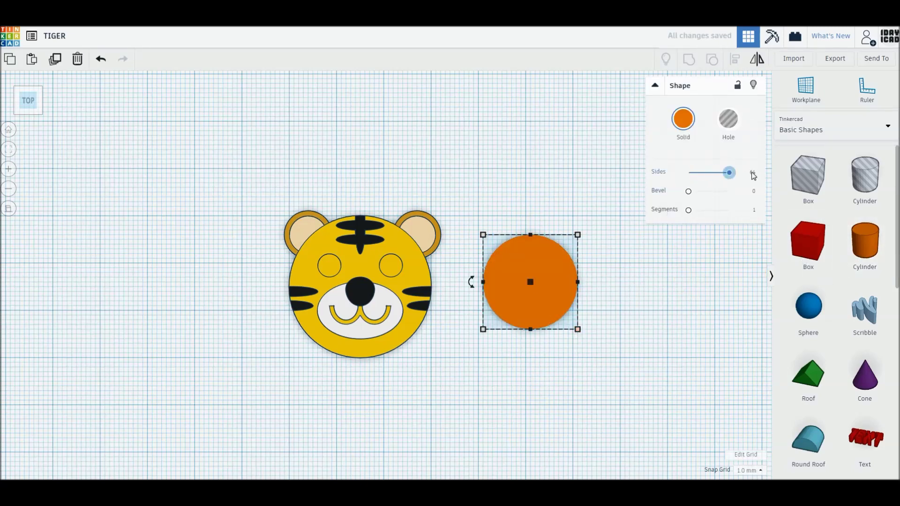
click(683, 119)
click(859, 222)
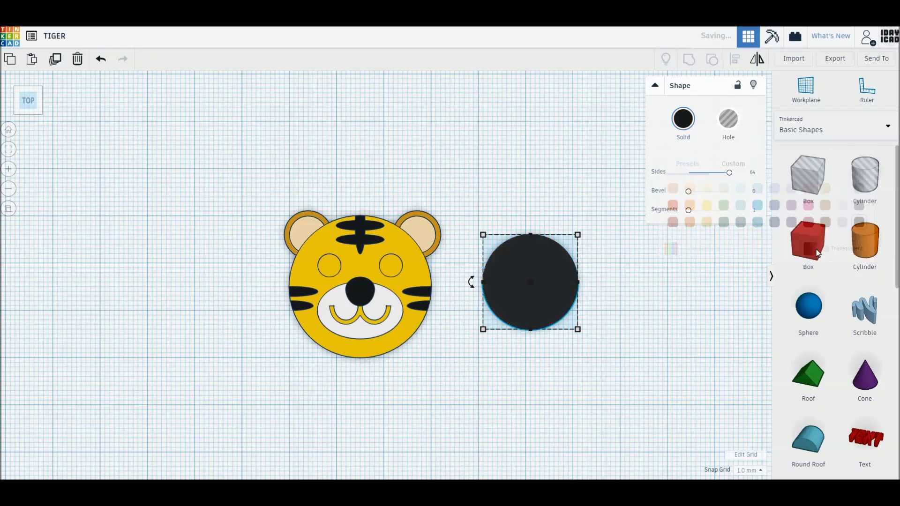
click(619, 281)
click(576, 334)
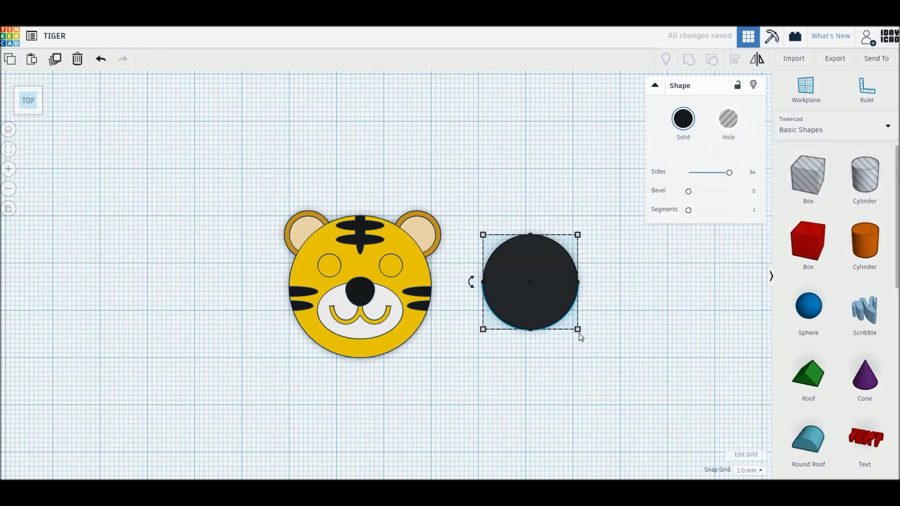
Shrink it to pupil size on the left eye and copy it onto the right eye.
drag(579, 332, 511, 262)
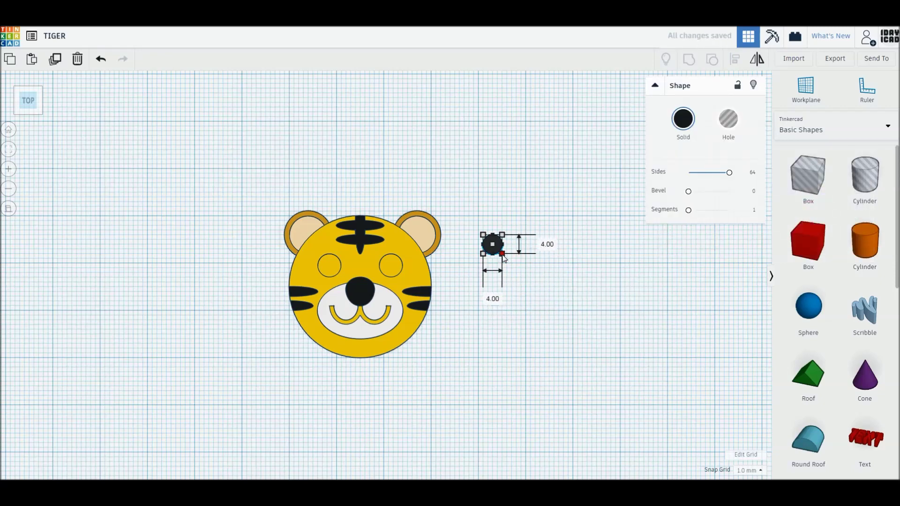
mouse_move(511, 261)
mouse_down()
mouse_move(497, 249)
mouse_move(332, 268)
mouse_up()
click(516, 267)
click(505, 300)
alt+drag(330, 265, 388, 269)
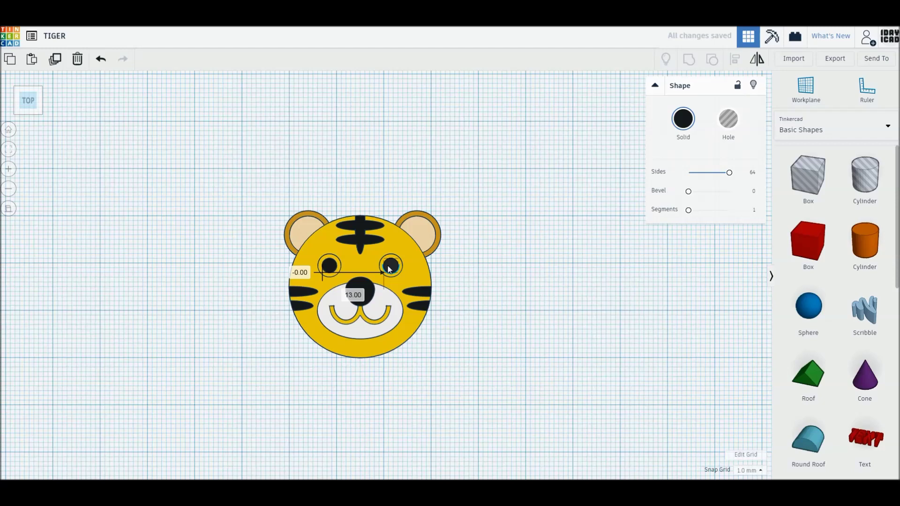
click(445, 273)
Recolour the right and left ears' outer rings to the bright face yellow.
click(432, 249)
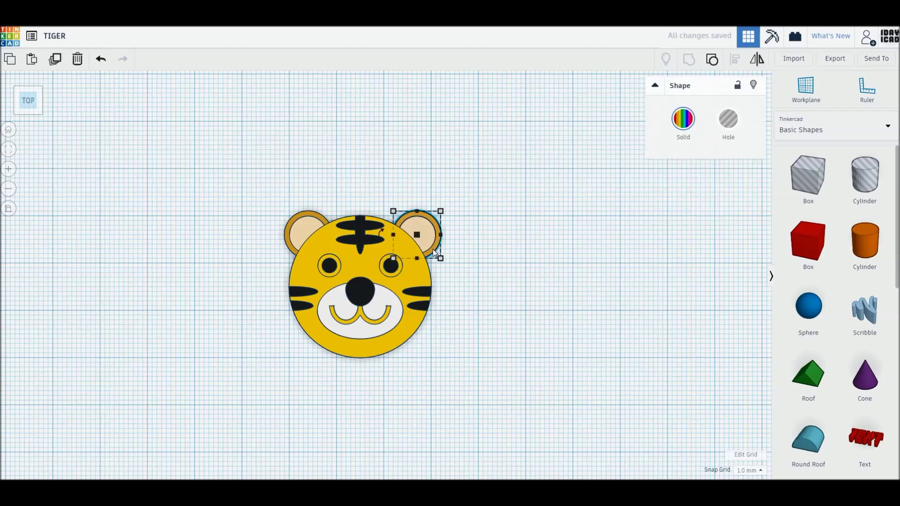
click(684, 119)
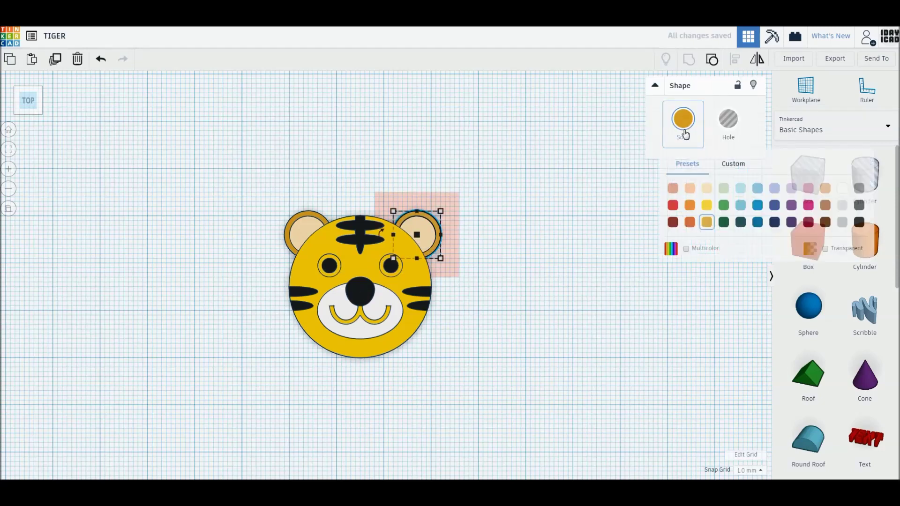
click(705, 211)
click(580, 286)
click(295, 219)
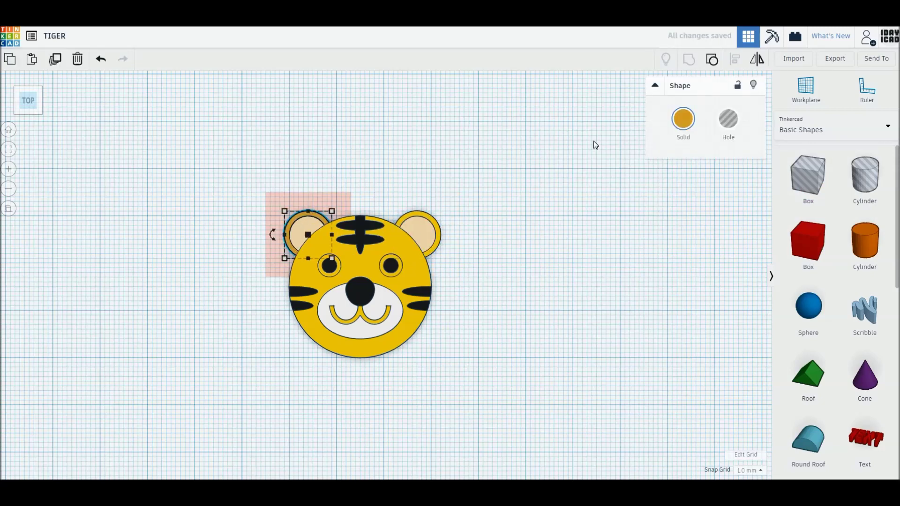
click(683, 119)
click(710, 208)
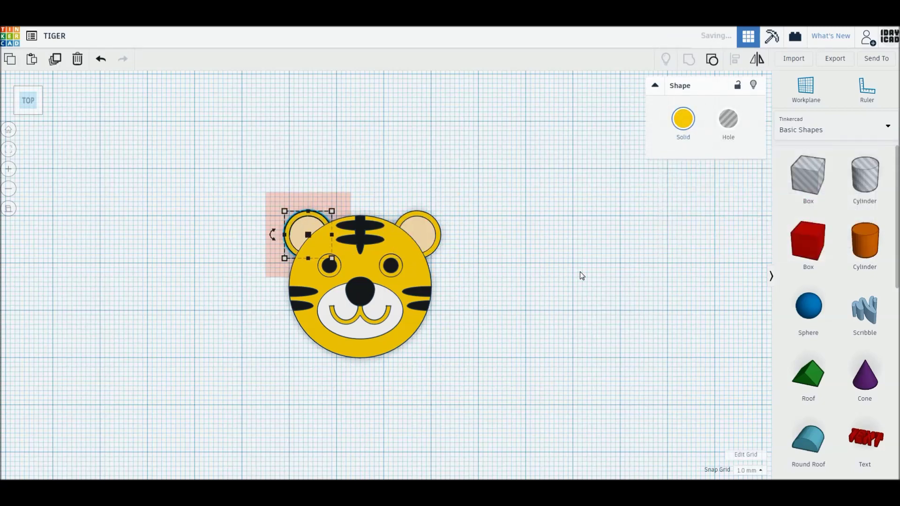
right_drag(325, 278, 329, 264)
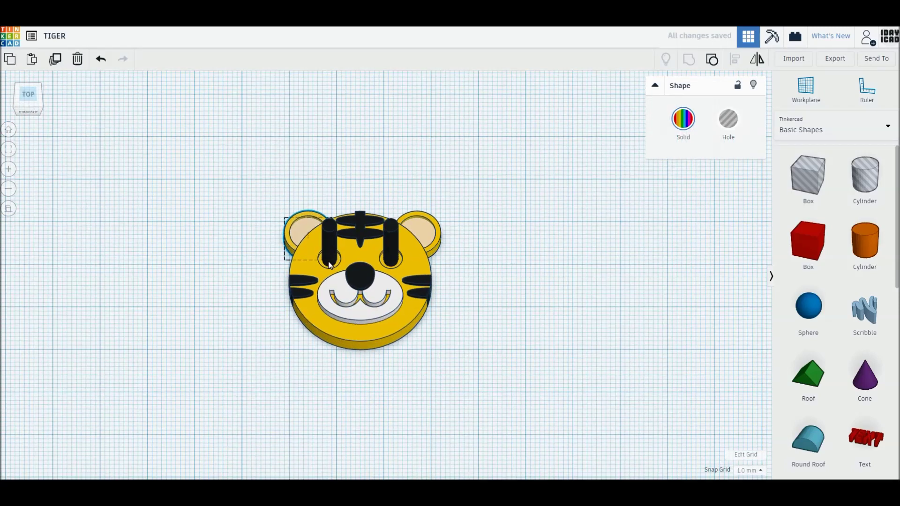
Set both pupils' height to 4 mm.
shift+click(389, 240)
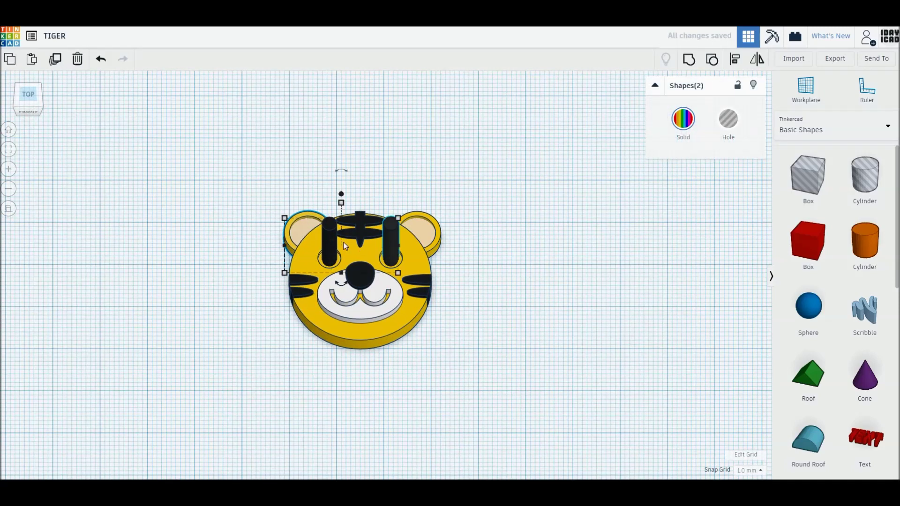
key(Escape)
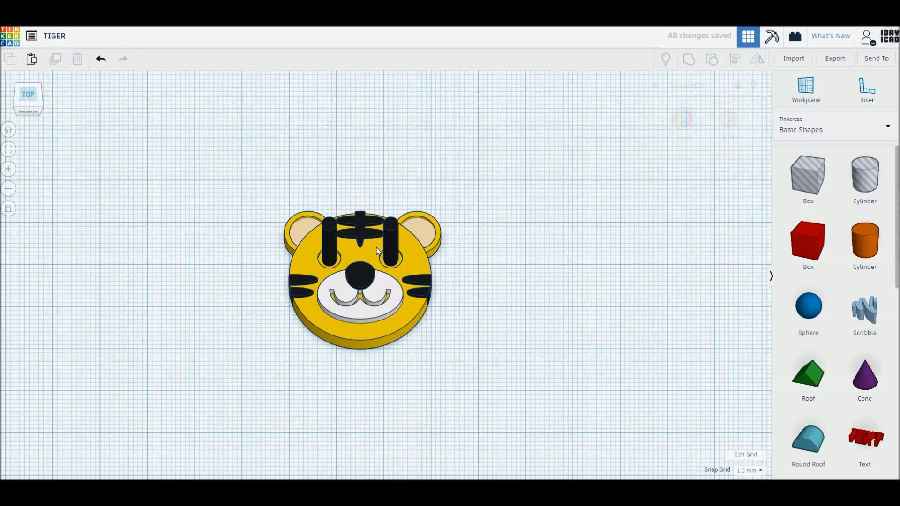
click(391, 240)
shift+click(328, 243)
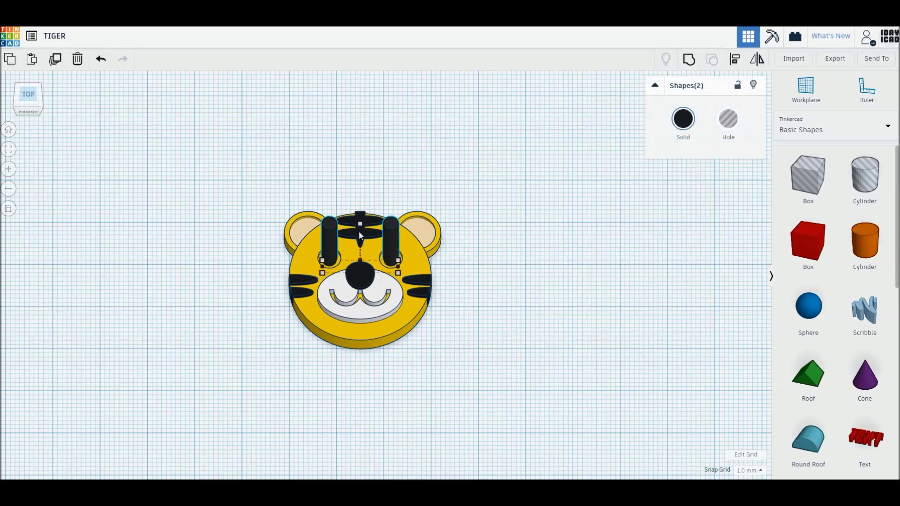
mouse_move(360, 224)
click(406, 245)
text(4)
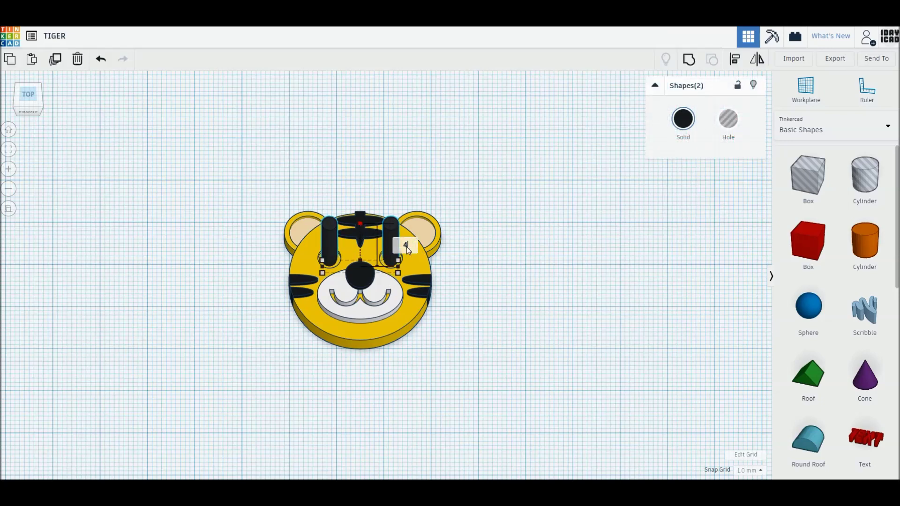
key(Return)
Select all the tiger's parts and group them into one.
key(h)
key(ctrl+a)
key(ctrl+g)
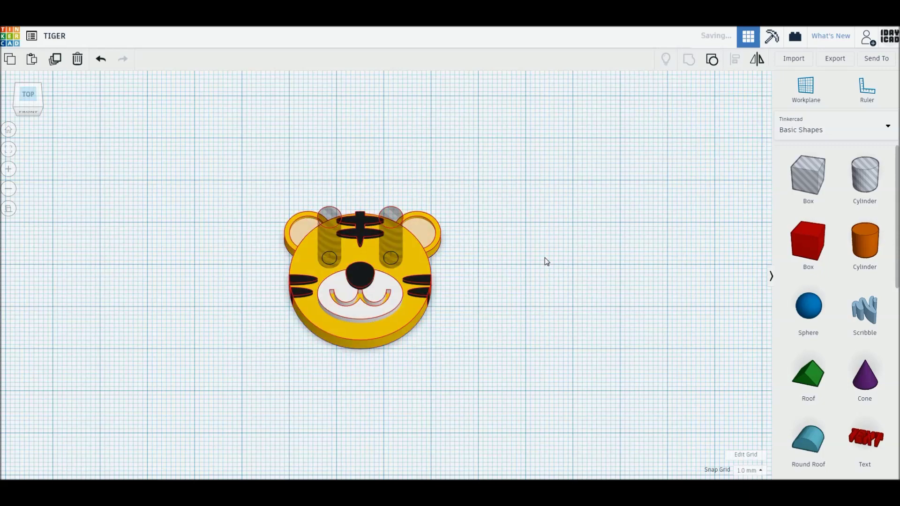
click(359, 348)
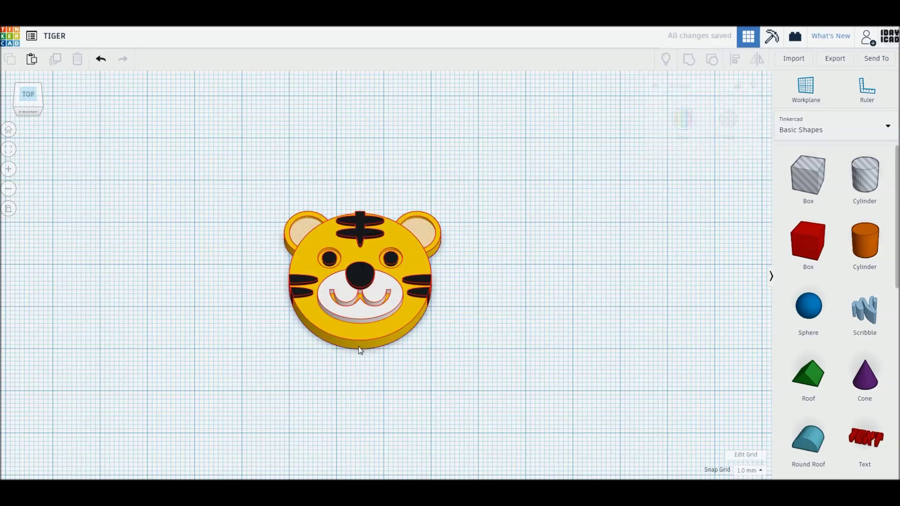
Tilt the grouped tiger 45° with its rotation handle, then return to the Home overview.
right_drag(262, 351, 352, 347)
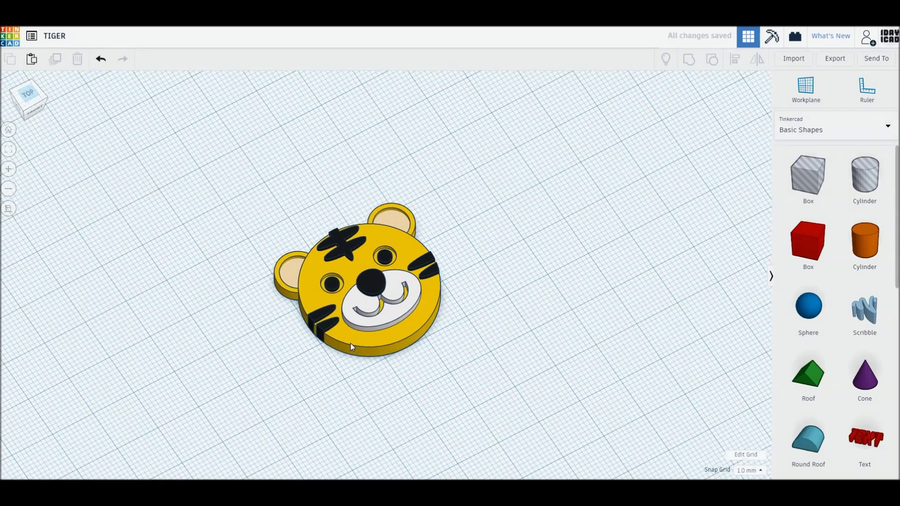
click(350, 344)
drag(437, 233, 451, 254)
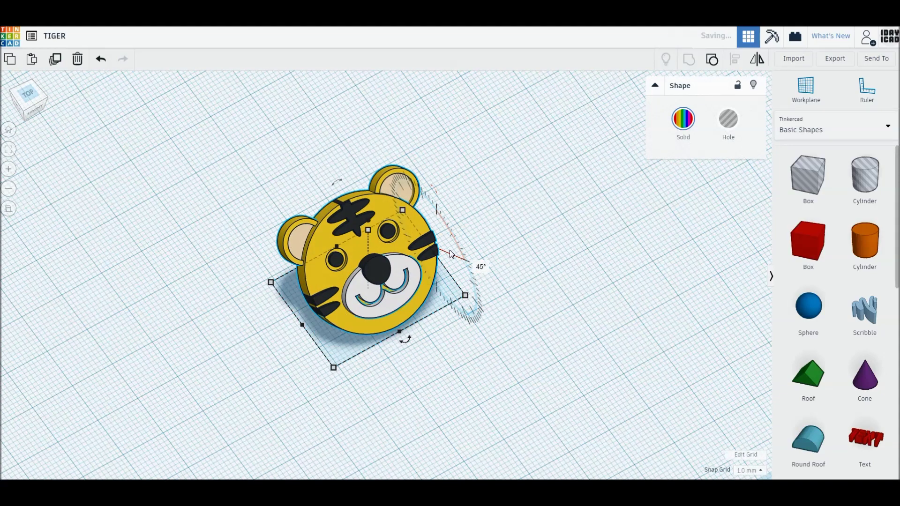
click(8, 208)
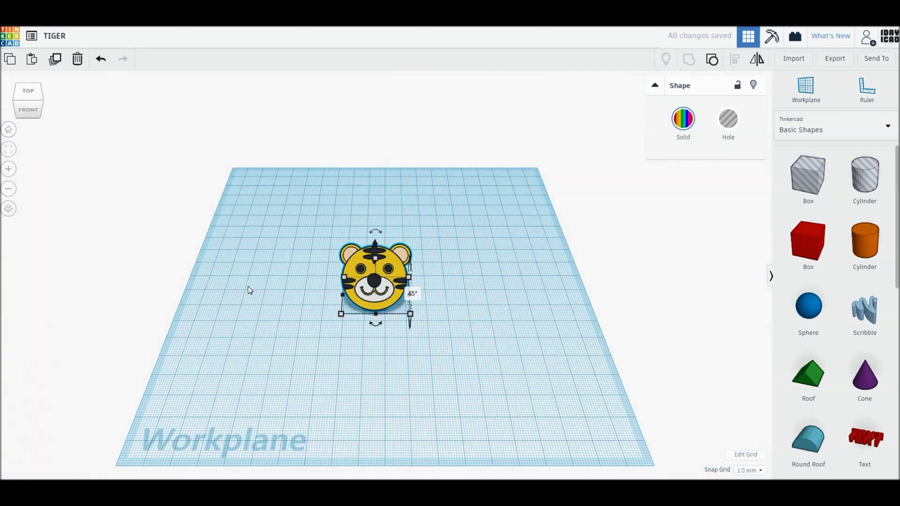
click(249, 286)
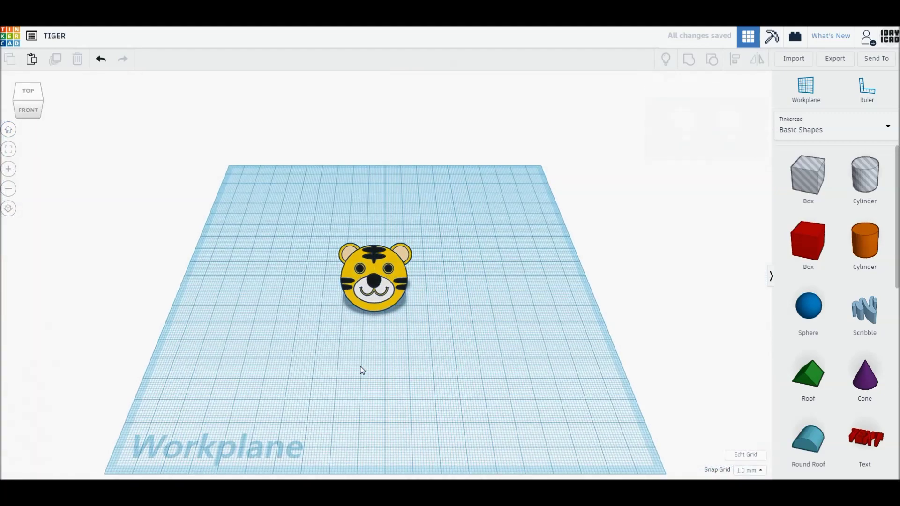
Shift the 33.00 × 24.75 mm tiger slightly right, deselect it, and frame it close up.
scroll(368, 318, up, 3)
drag(377, 316, 391, 312)
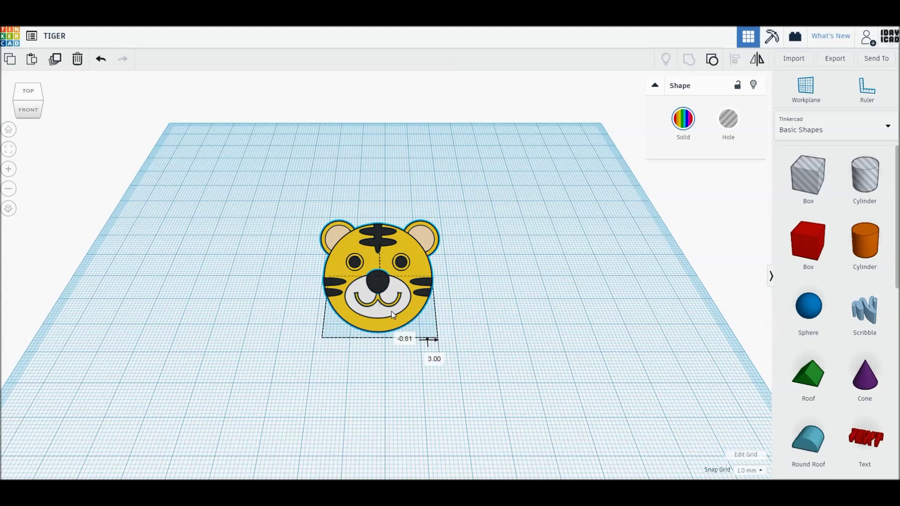
drag(392, 311, 396, 311)
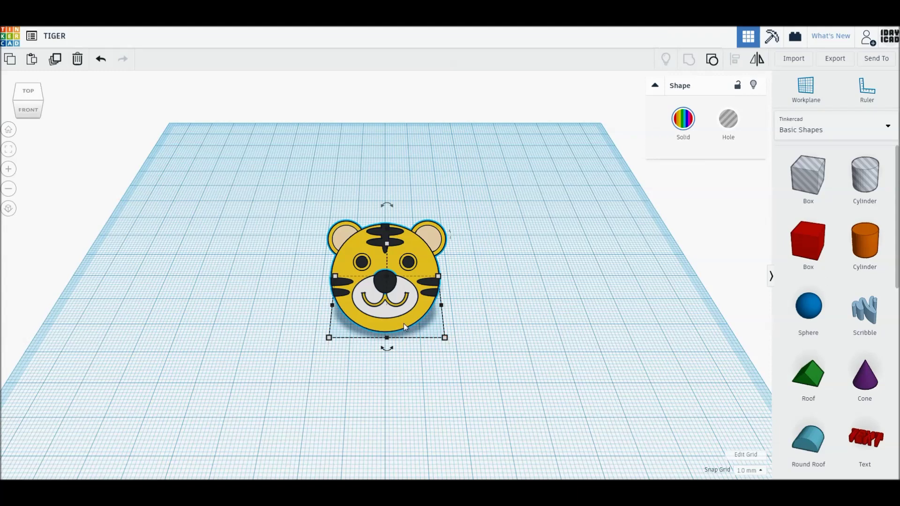
click(403, 351)
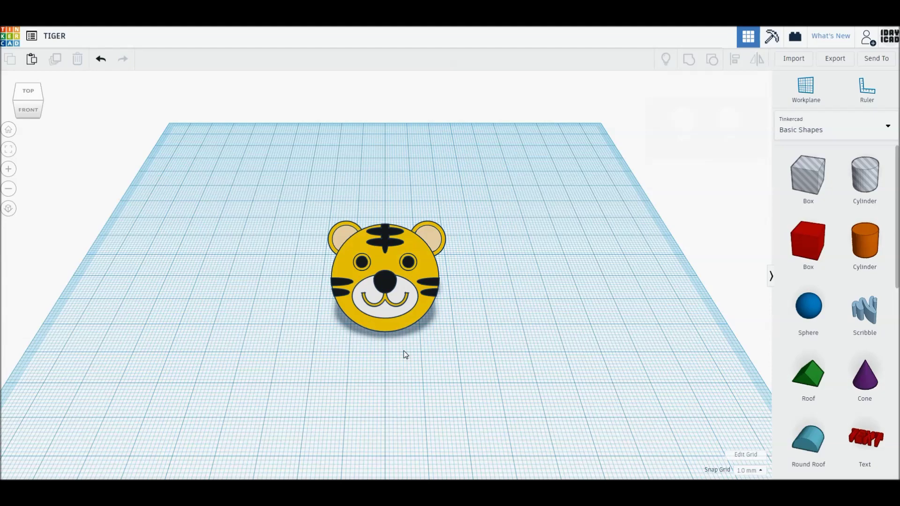
click(9, 149)
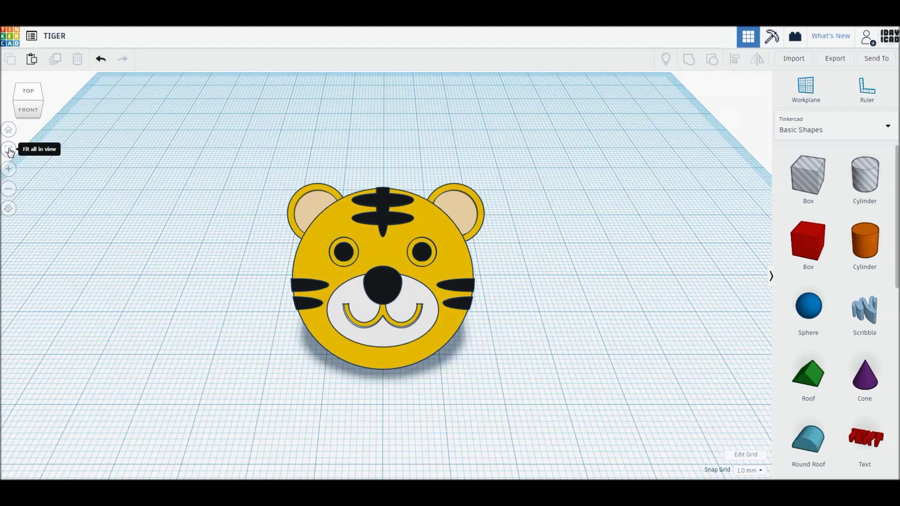
scroll(247, 382, up, 3)
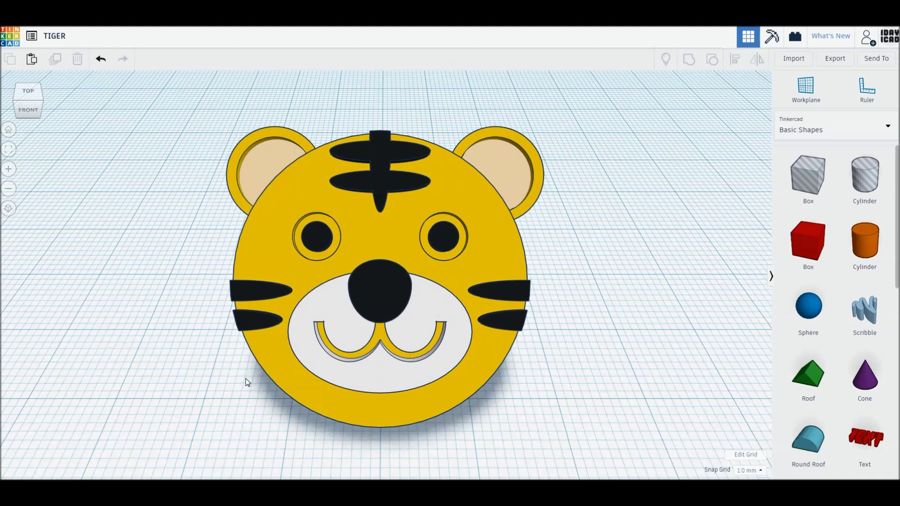